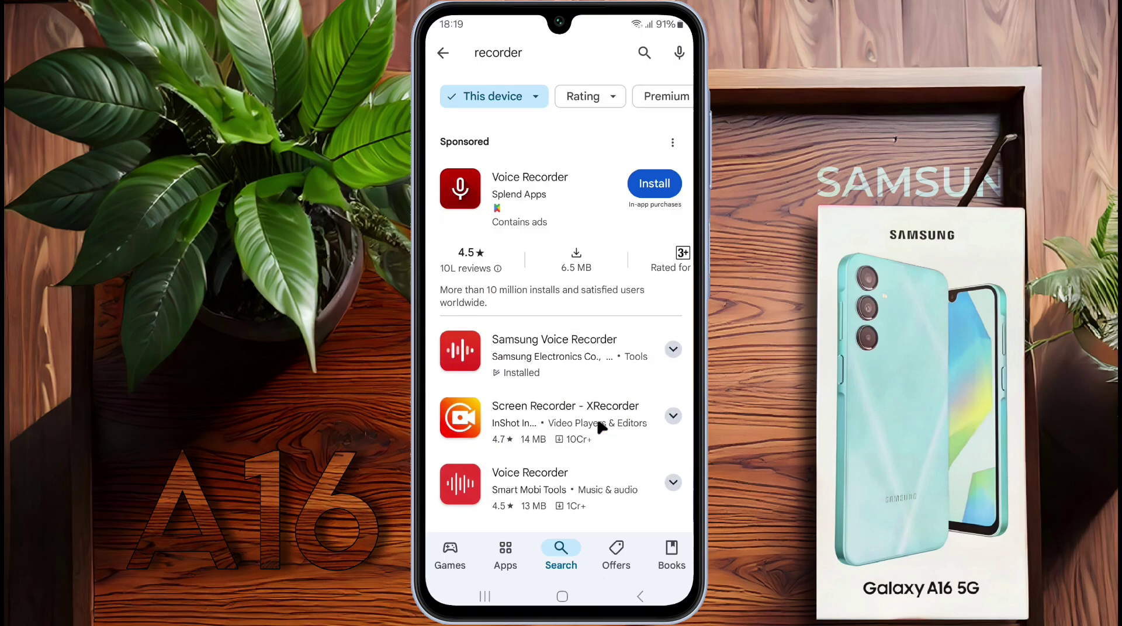
Scroll the 'recorder' search results and open the Screen Recorder - XRecorder listing
{"action": "scroll", "coordinate": [599, 426], "scroll_direction": "down", "scroll_amount": 5}
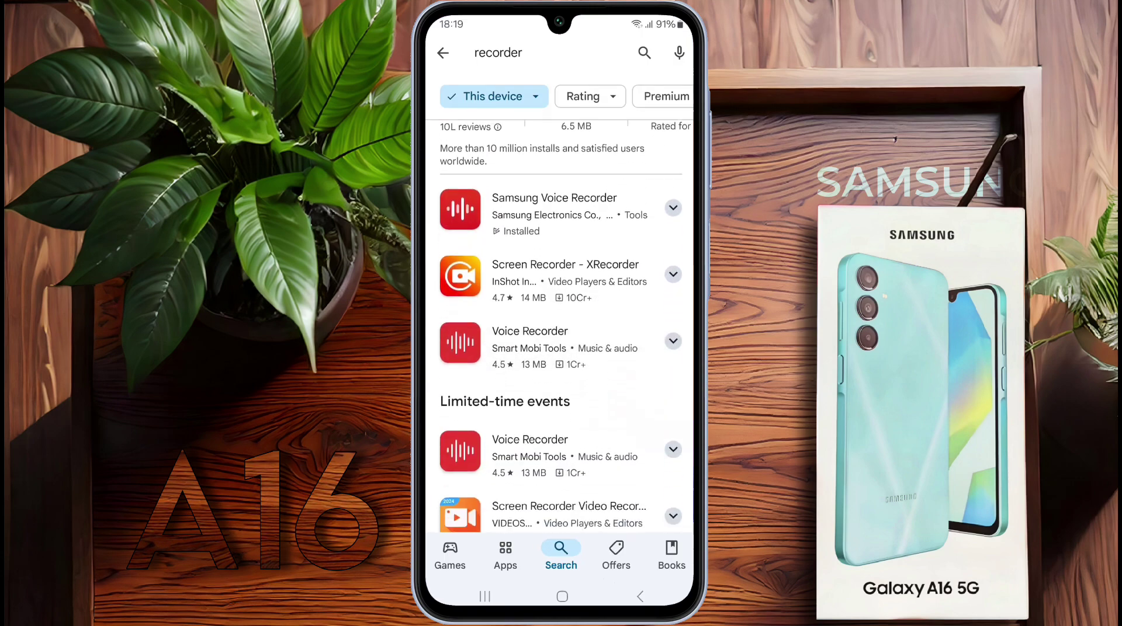
{"action": "scroll", "coordinate": [559, 327], "scroll_direction": "down", "scroll_amount": 2}
{"action": "scroll", "coordinate": [559, 327], "scroll_direction": "up", "scroll_amount": 3}
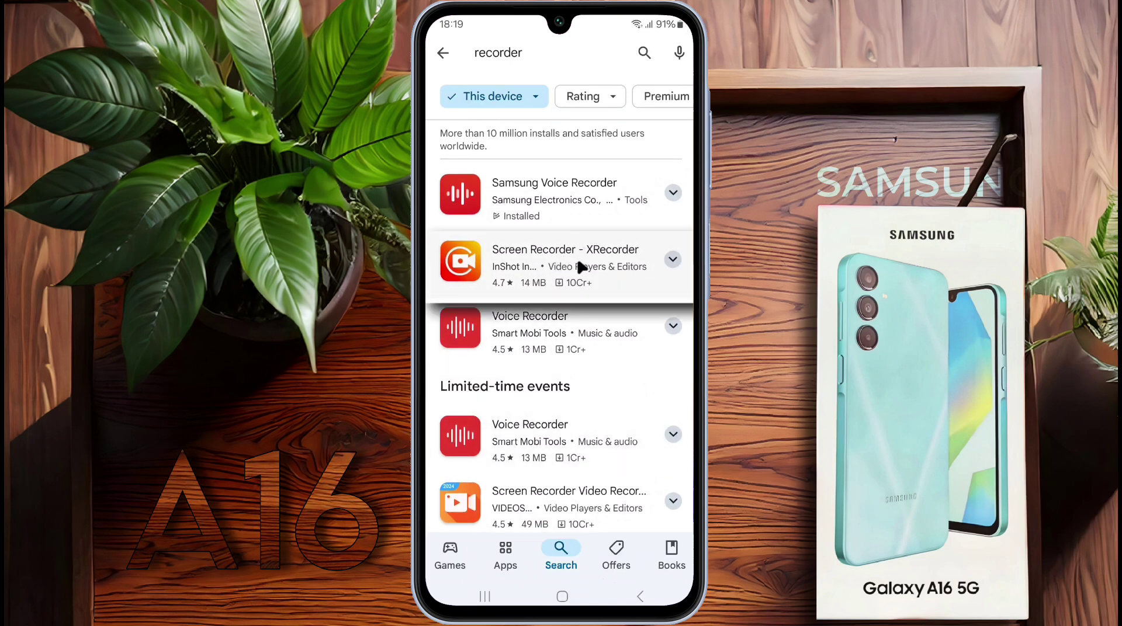
{"action": "scroll", "coordinate": [588, 269], "scroll_direction": "down", "scroll_amount": 5}
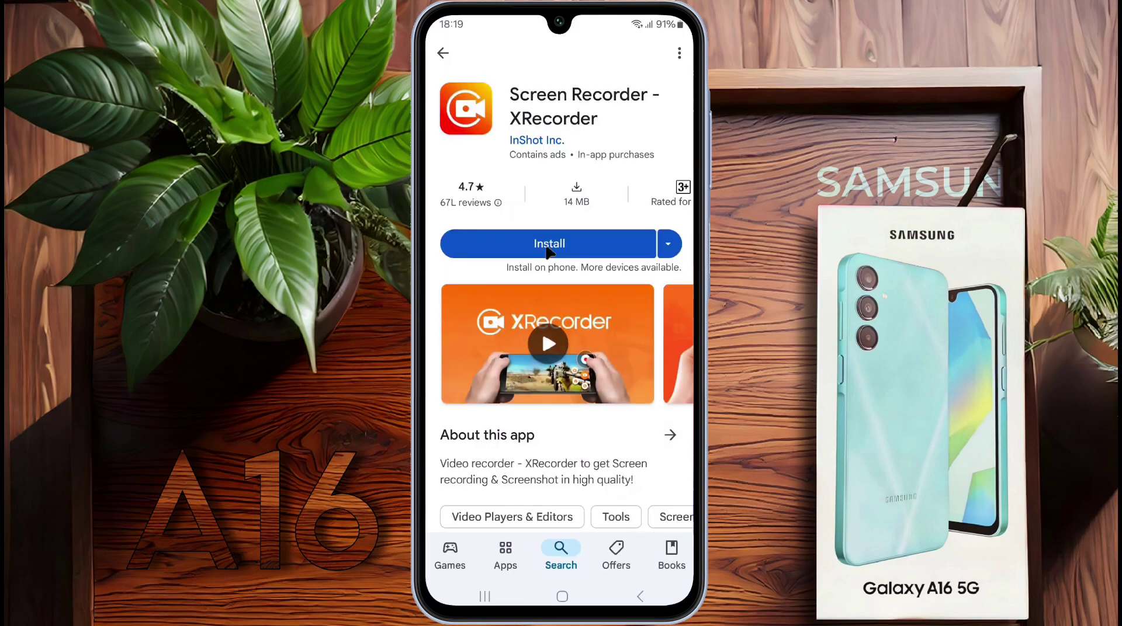
{"action": "left_click", "coordinate": [549, 252]}
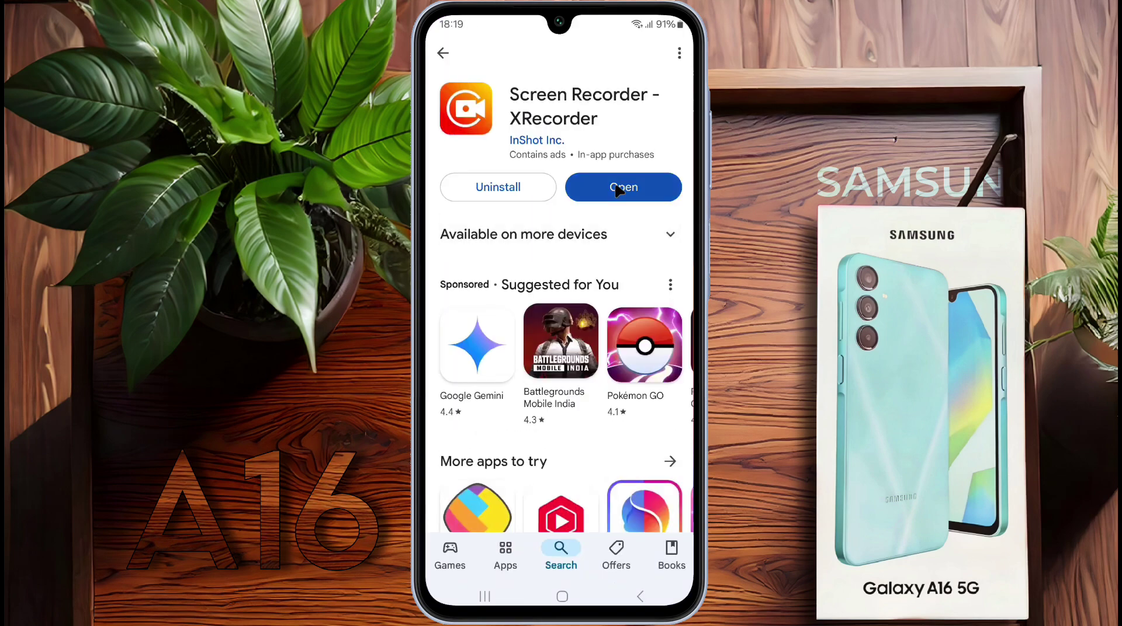
Launch XRecorder from its store page and skip past the ad into the app
{"action": "left_click", "coordinate": [617, 189]}
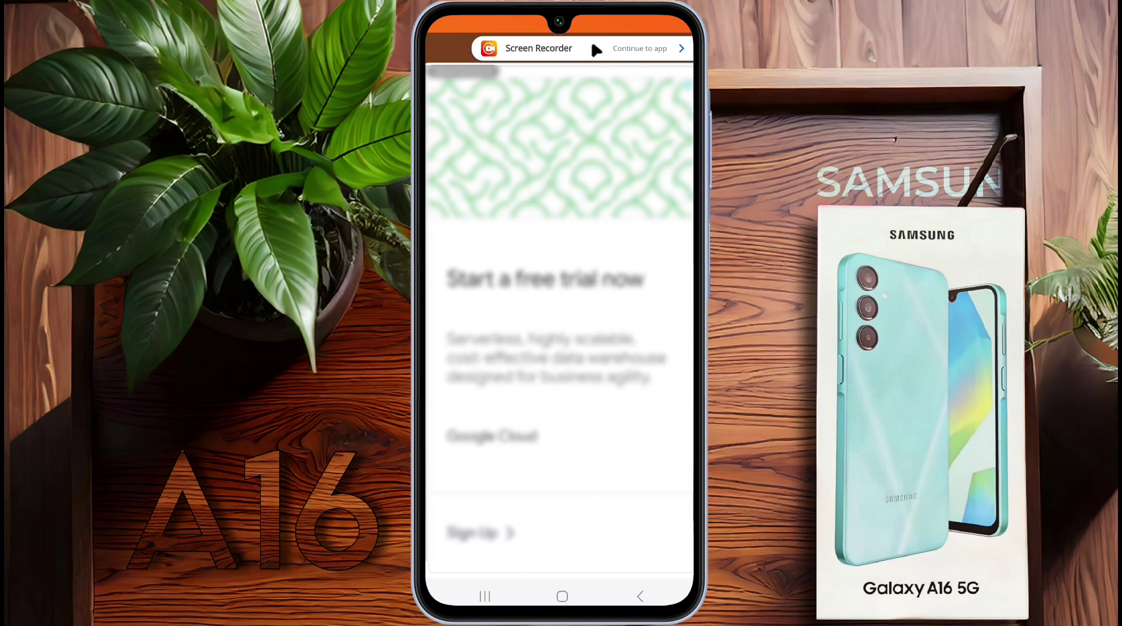
{"action": "left_click", "coordinate": [679, 50]}
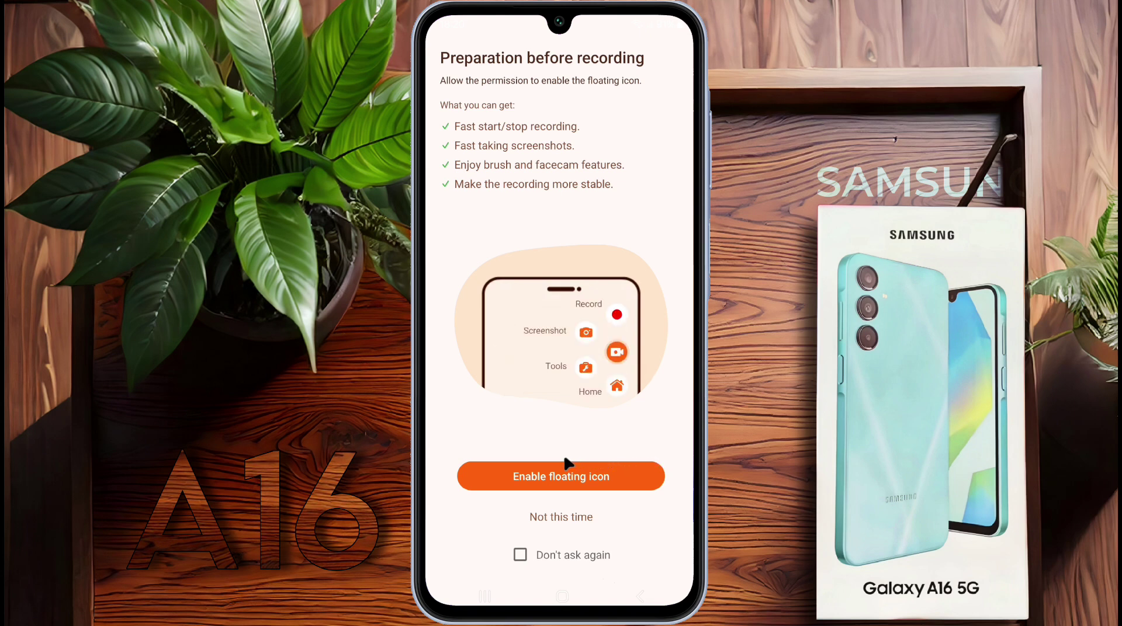
Enable the floating icon by letting XRecorder appear on top, then return to the app
{"action": "left_click", "coordinate": [582, 480]}
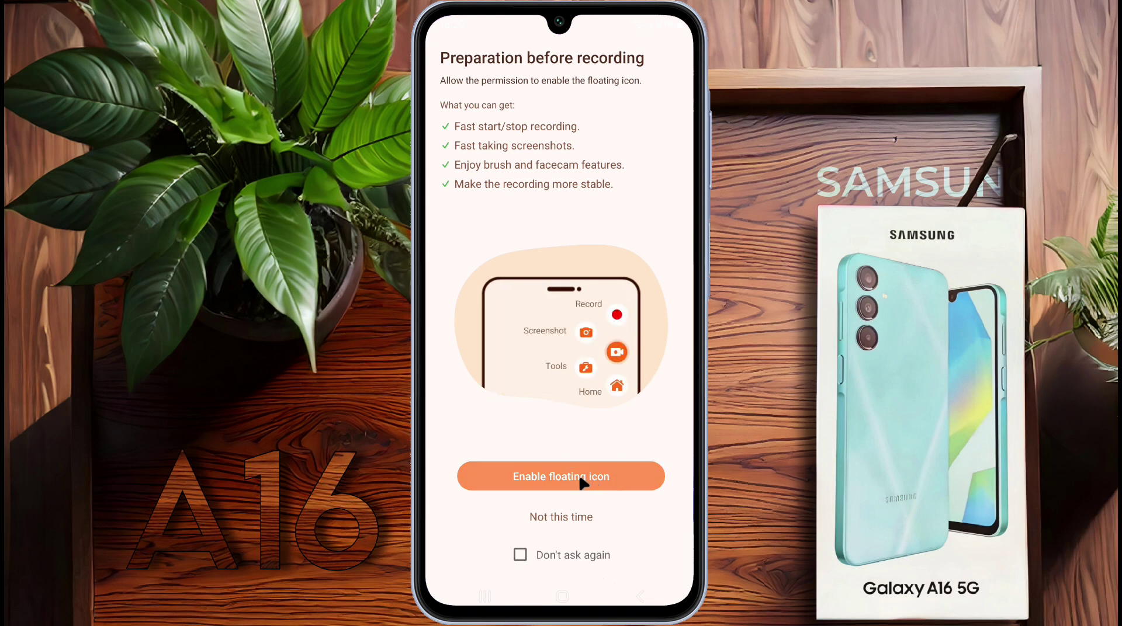
{"action": "scroll", "coordinate": [620, 490], "scroll_direction": "down", "scroll_amount": 20}
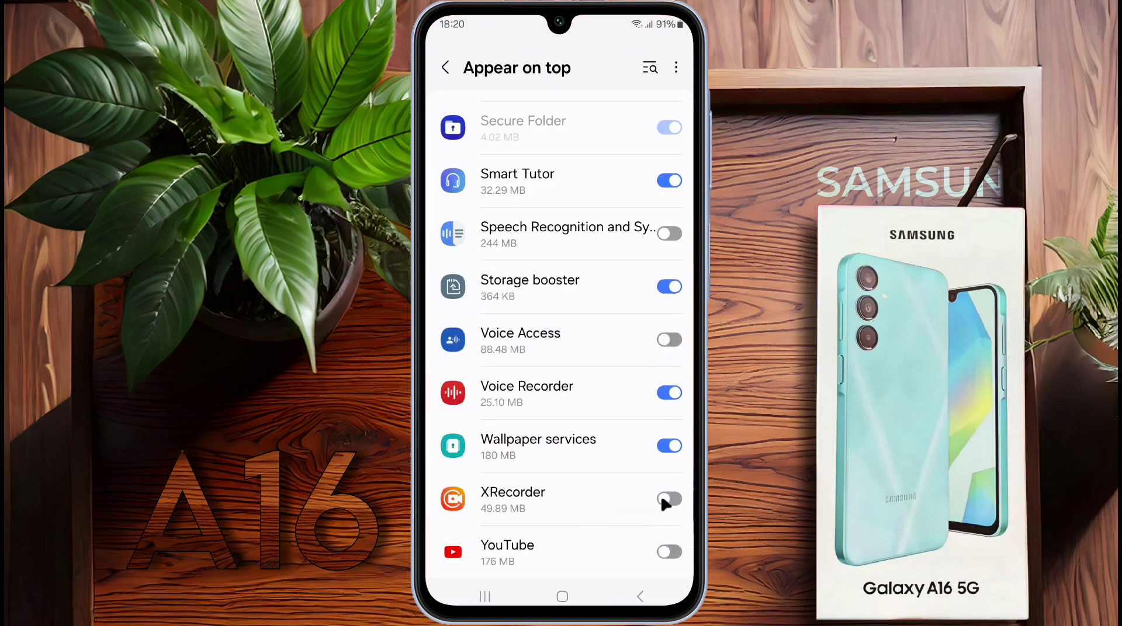
{"action": "left_click", "coordinate": [668, 499]}
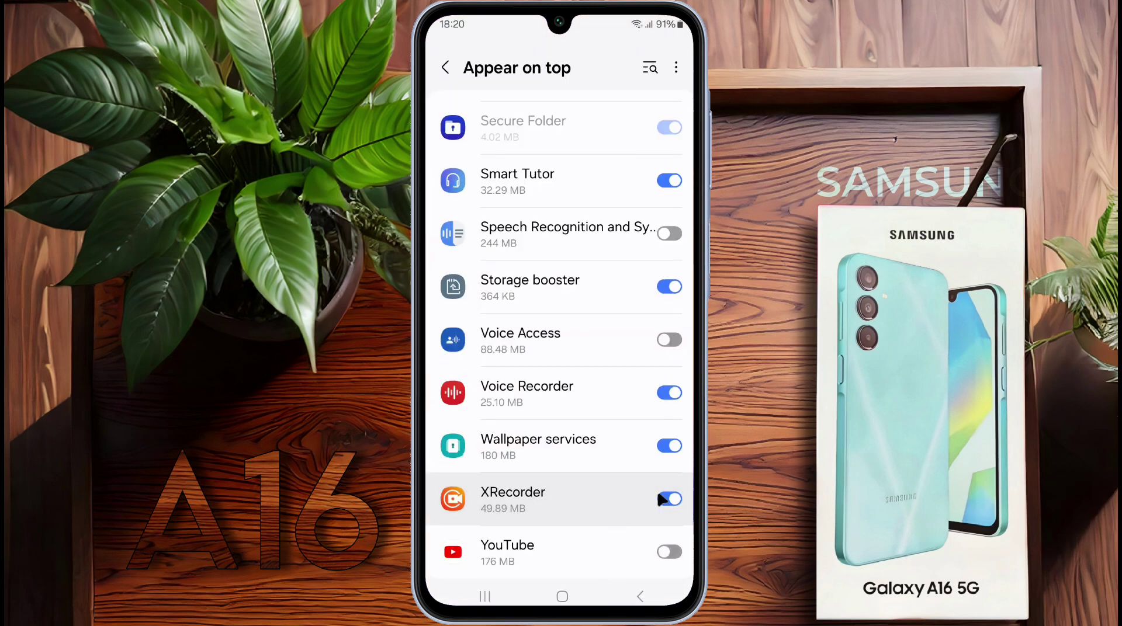
{"action": "left_click", "coordinate": [640, 596]}
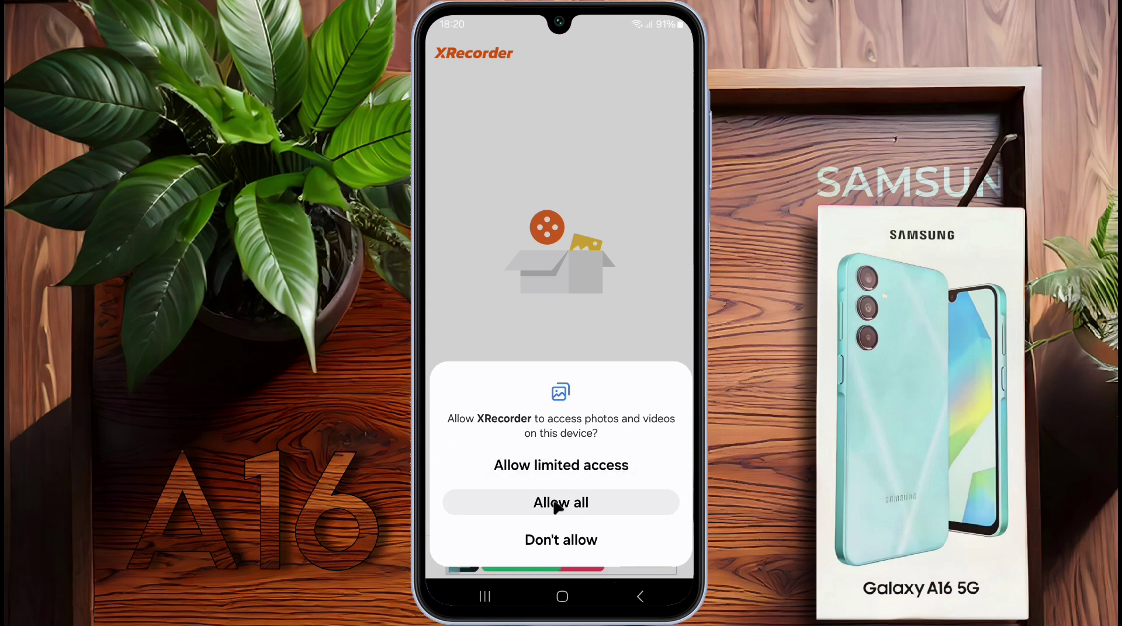
Allow all photo and video access, refuse notifications, dismiss the intro tips, and open Audio Settings
{"action": "left_click", "coordinate": [584, 506]}
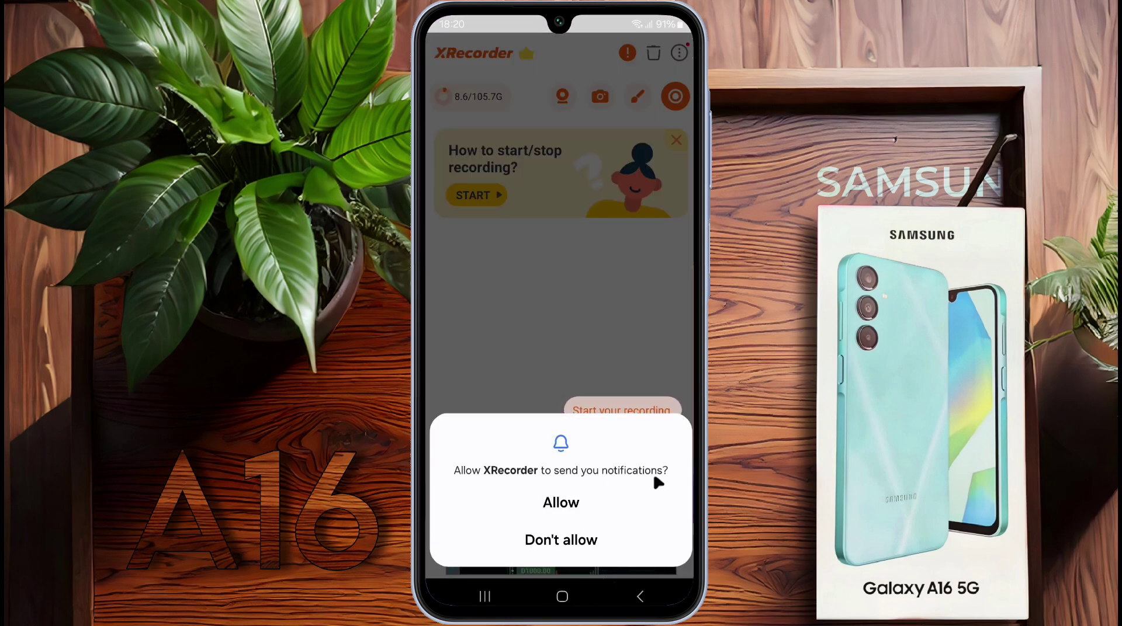
{"action": "left_click", "coordinate": [581, 539]}
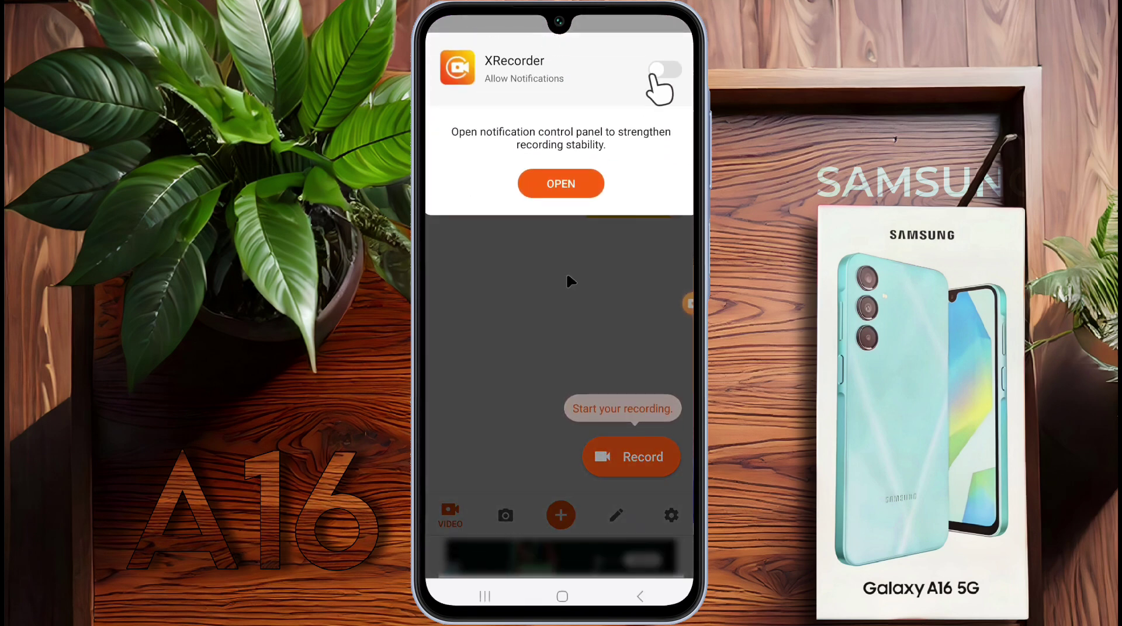
{"action": "left_click", "coordinate": [566, 272]}
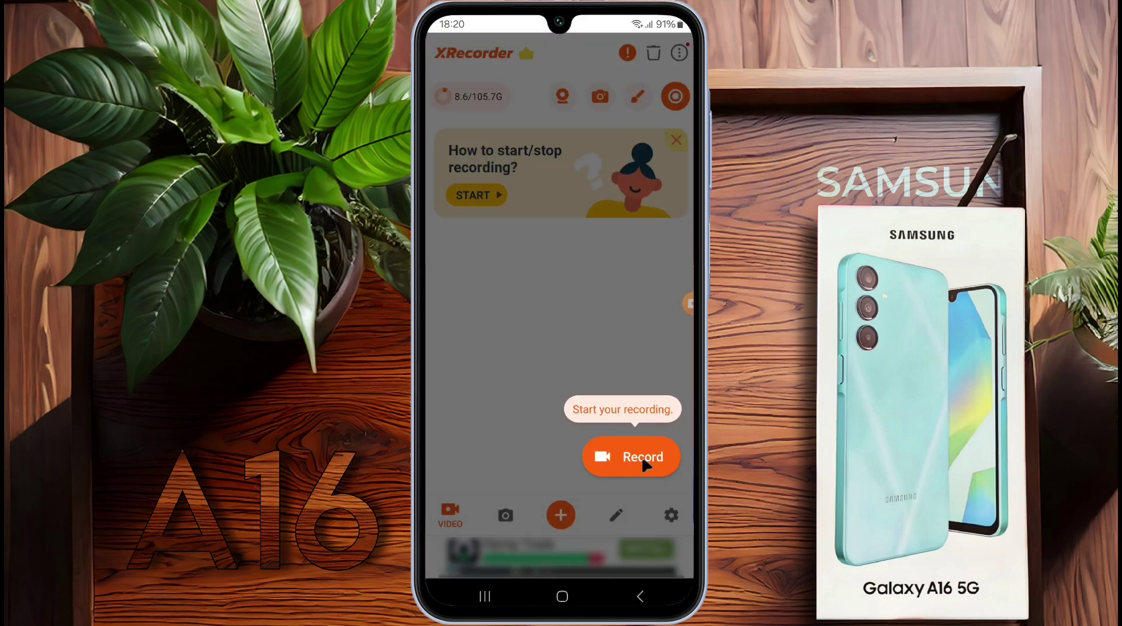
{"action": "left_click", "coordinate": [595, 371]}
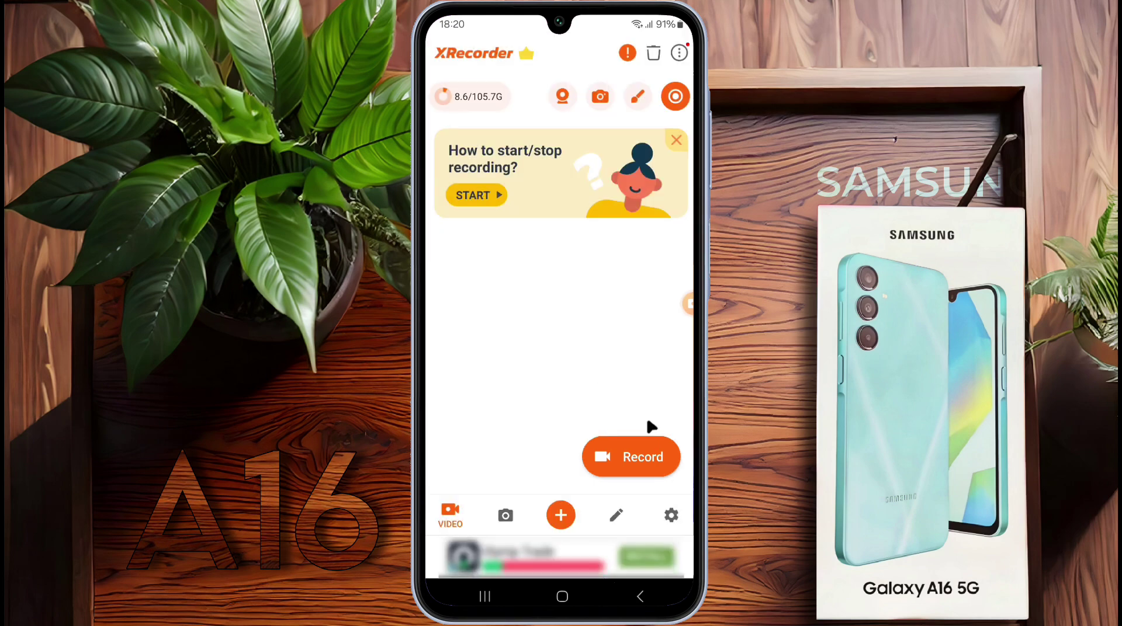
{"action": "left_click", "coordinate": [672, 516]}
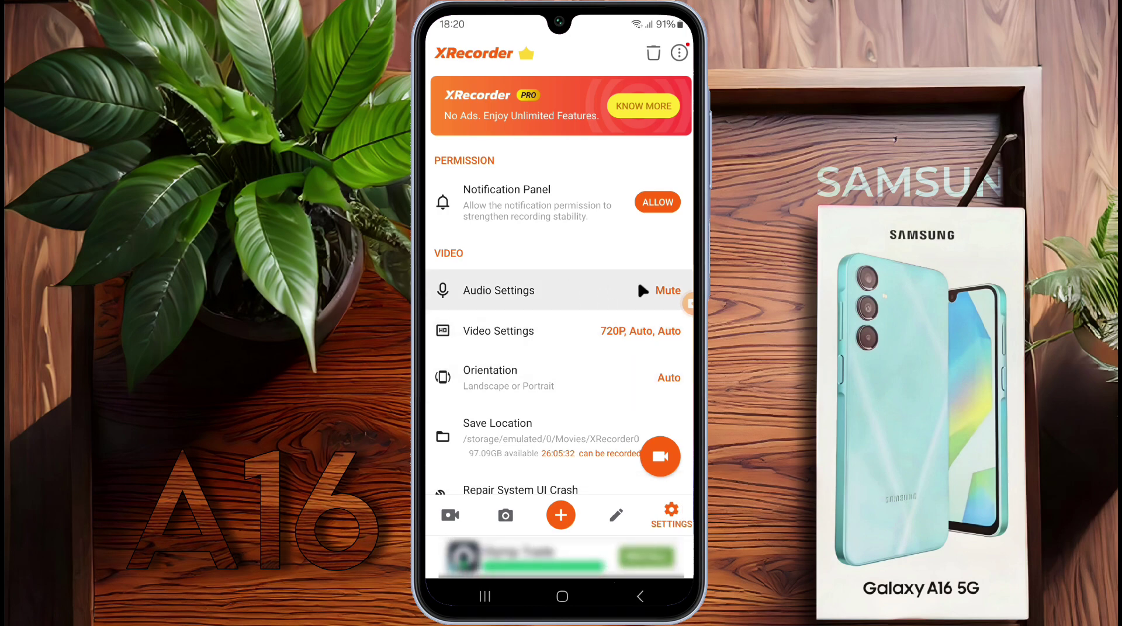
{"action": "left_click", "coordinate": [605, 296]}
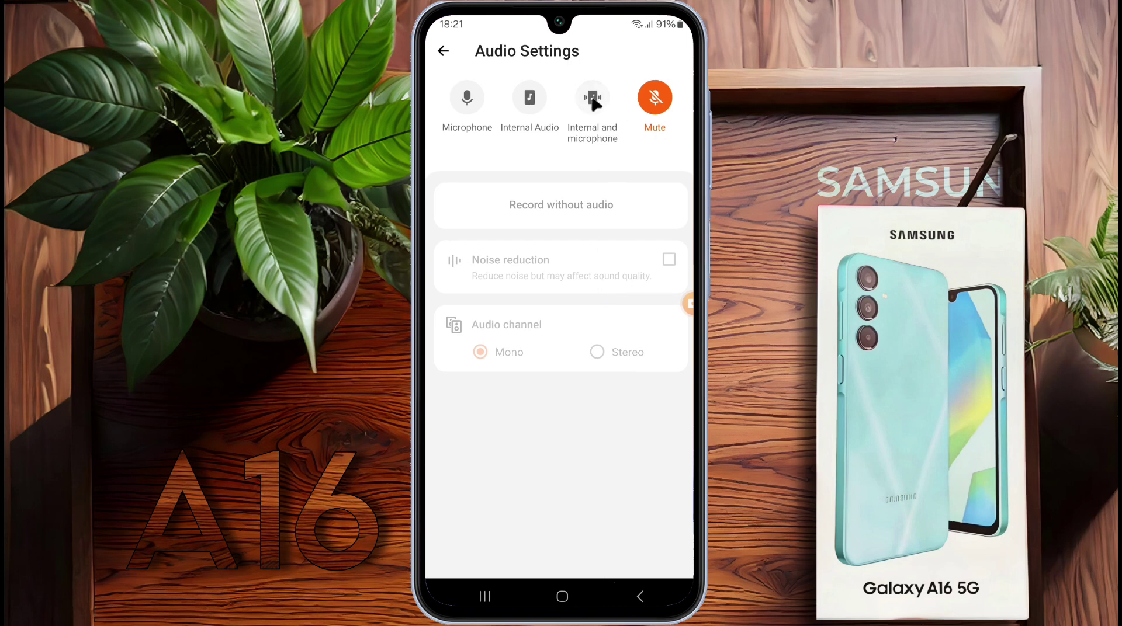
Set the audio source to Internal and microphone, allowing audio recording while using the app
{"action": "left_click", "coordinate": [592, 98]}
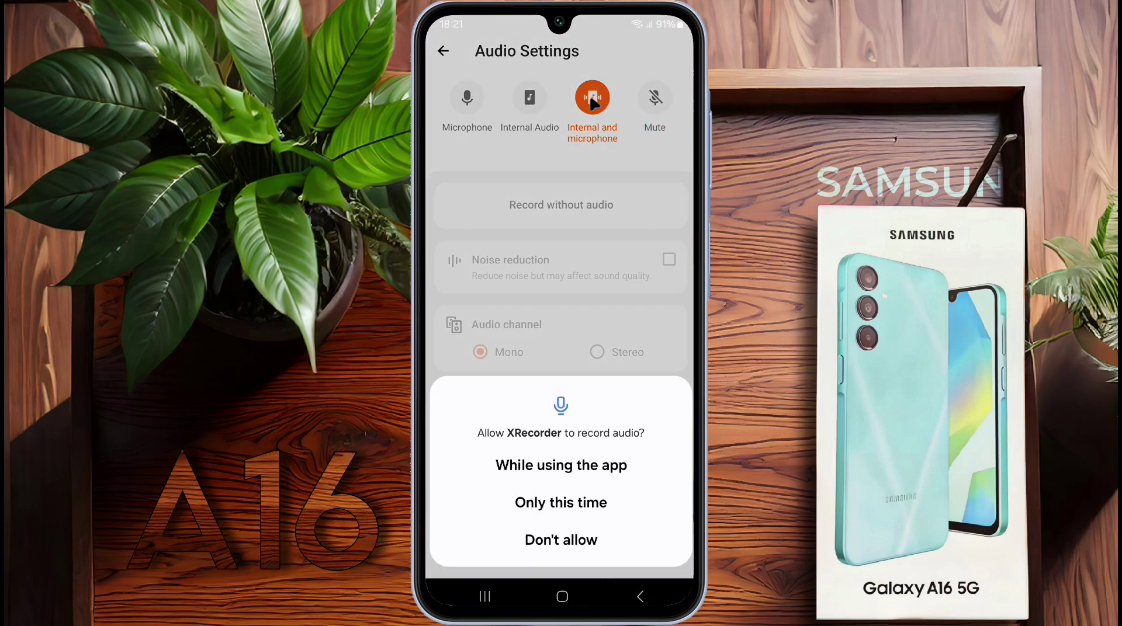
{"action": "left_click", "coordinate": [585, 474]}
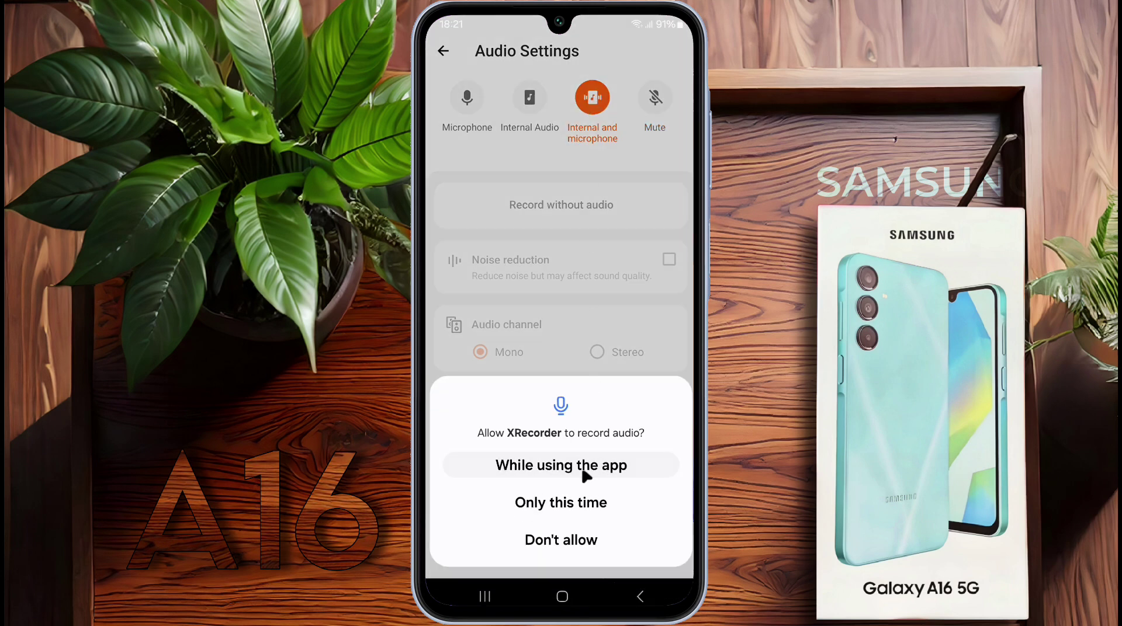
{"action": "left_click", "coordinate": [530, 100]}
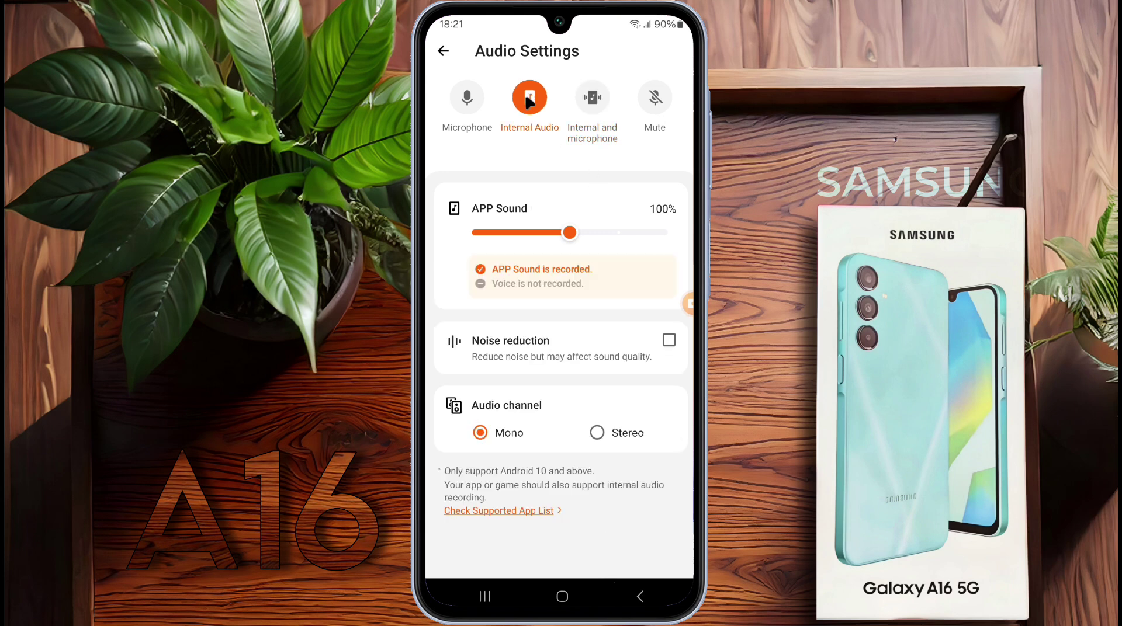
{"action": "left_click", "coordinate": [466, 101]}
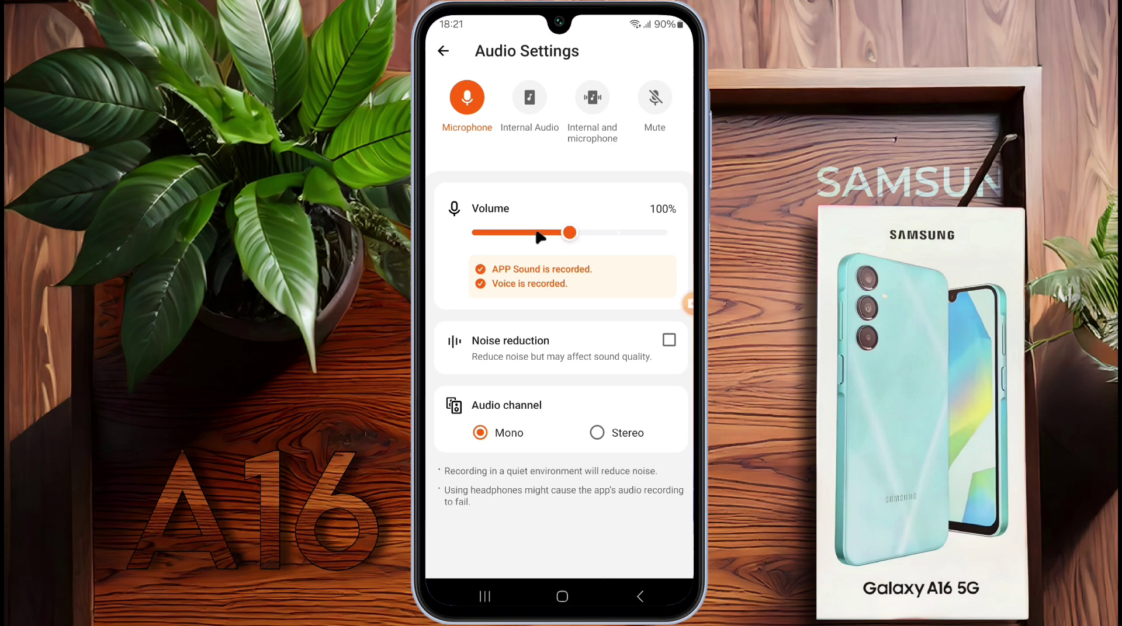
{"action": "left_click", "coordinate": [592, 97]}
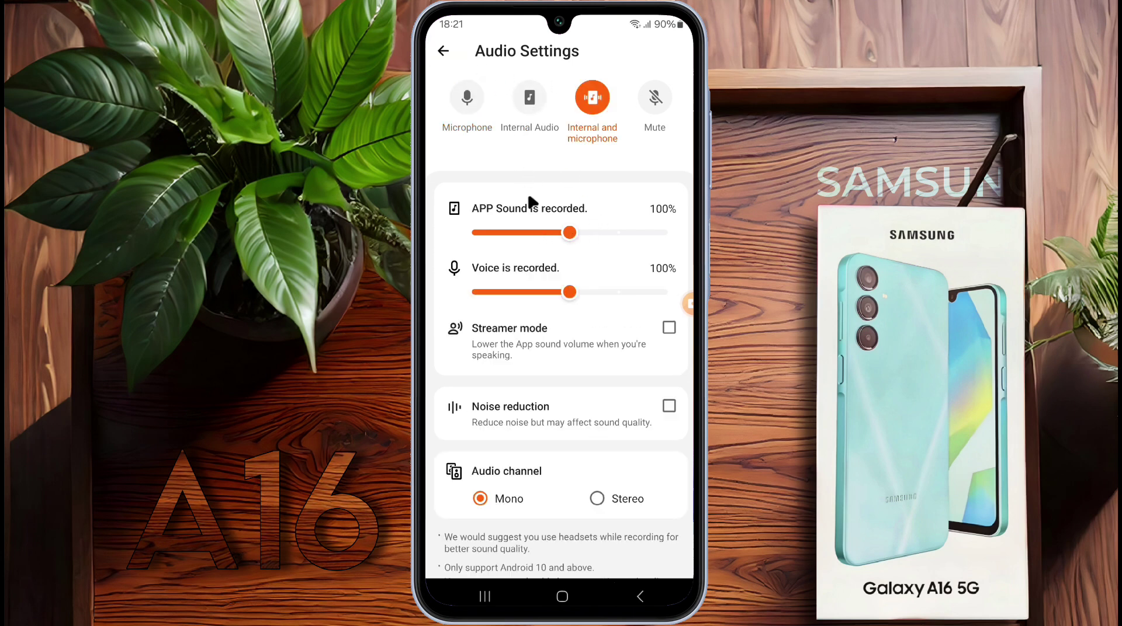
{"action": "left_click", "coordinate": [443, 51]}
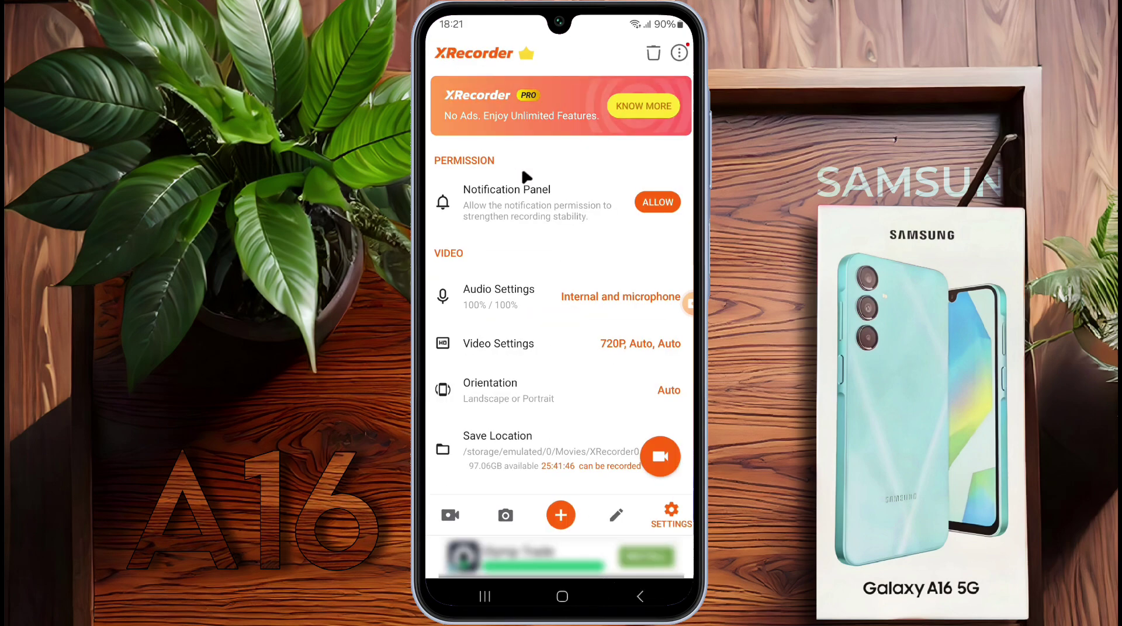
{"action": "left_click", "coordinate": [616, 339]}
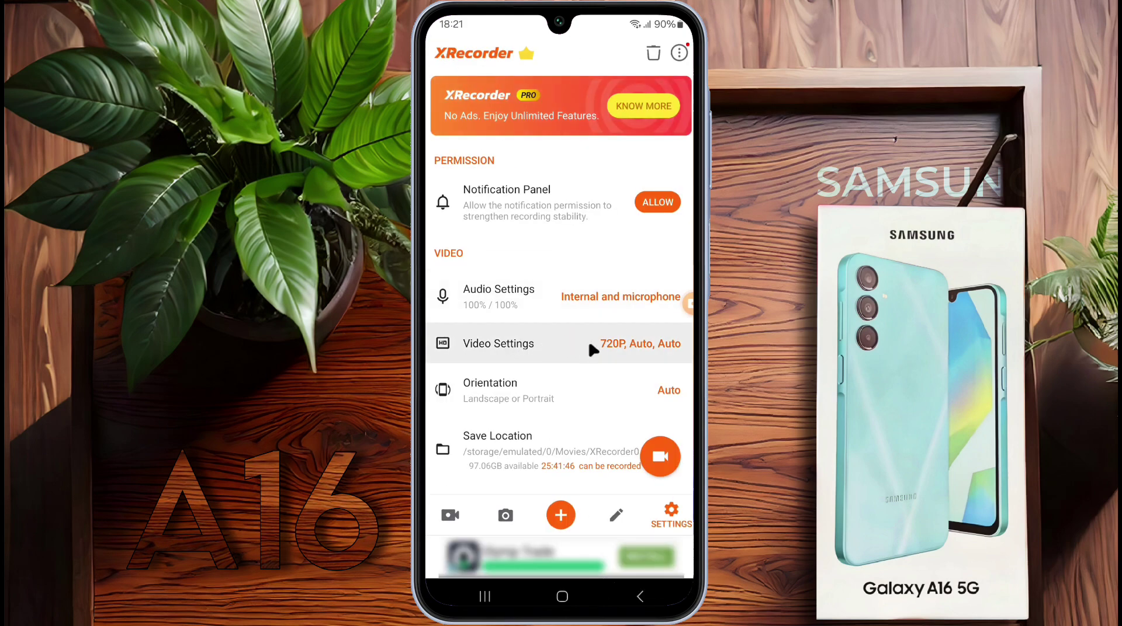
Choose 1080P resolution, 16Mbps quality and 60FPS frame rate, then confirm
{"action": "left_click", "coordinate": [478, 412]}
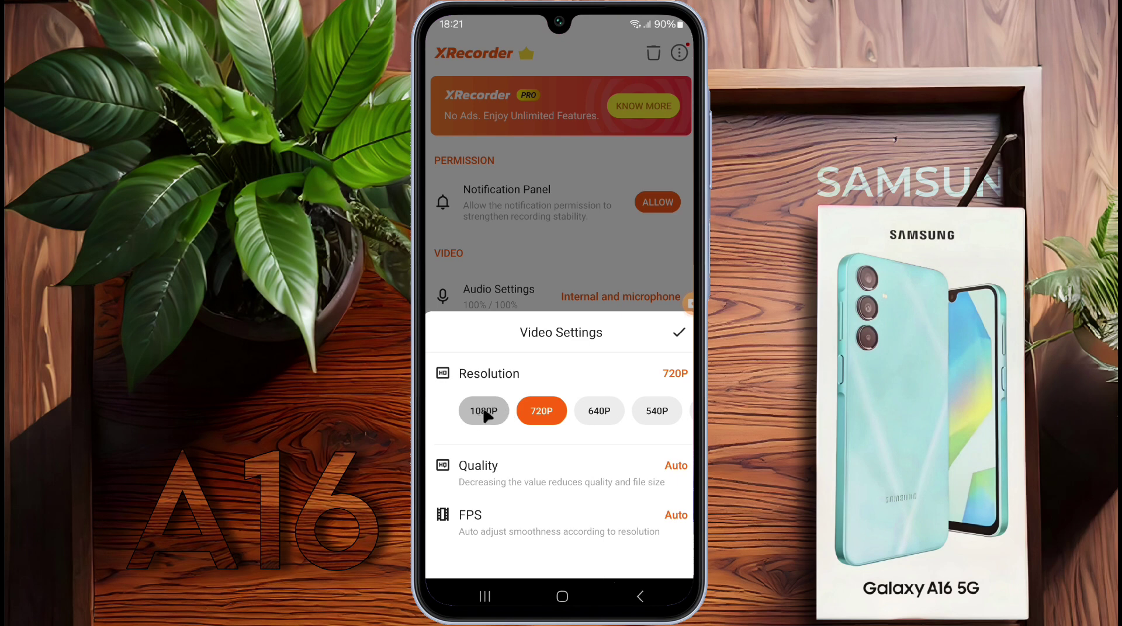
{"action": "left_click", "coordinate": [484, 412]}
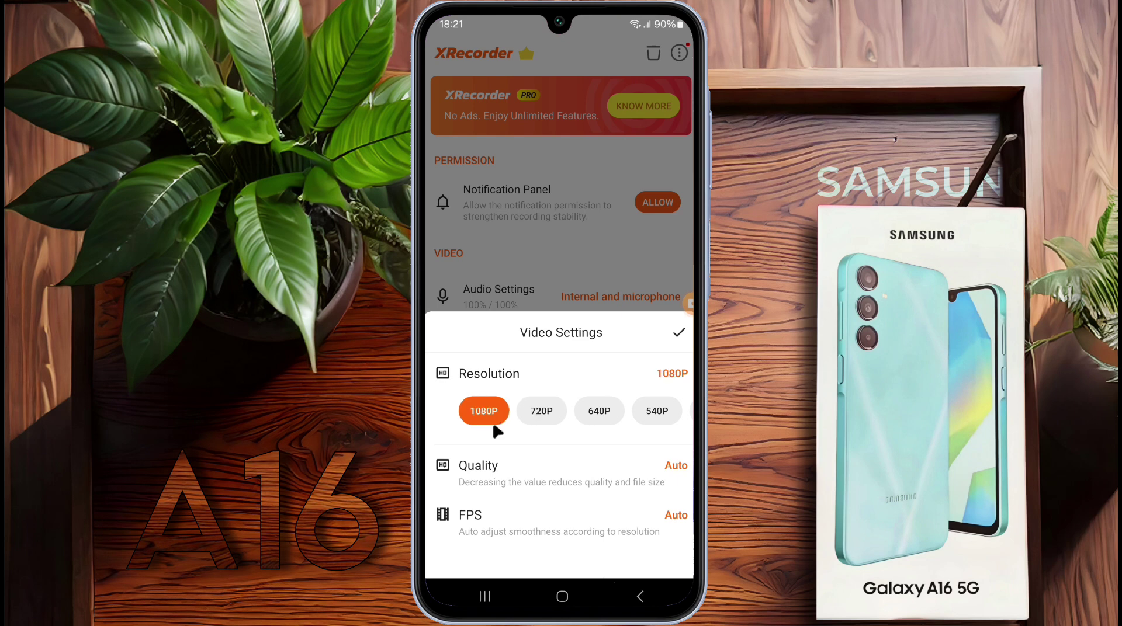
{"action": "left_click", "coordinate": [584, 466]}
{"action": "left_click", "coordinate": [579, 467]}
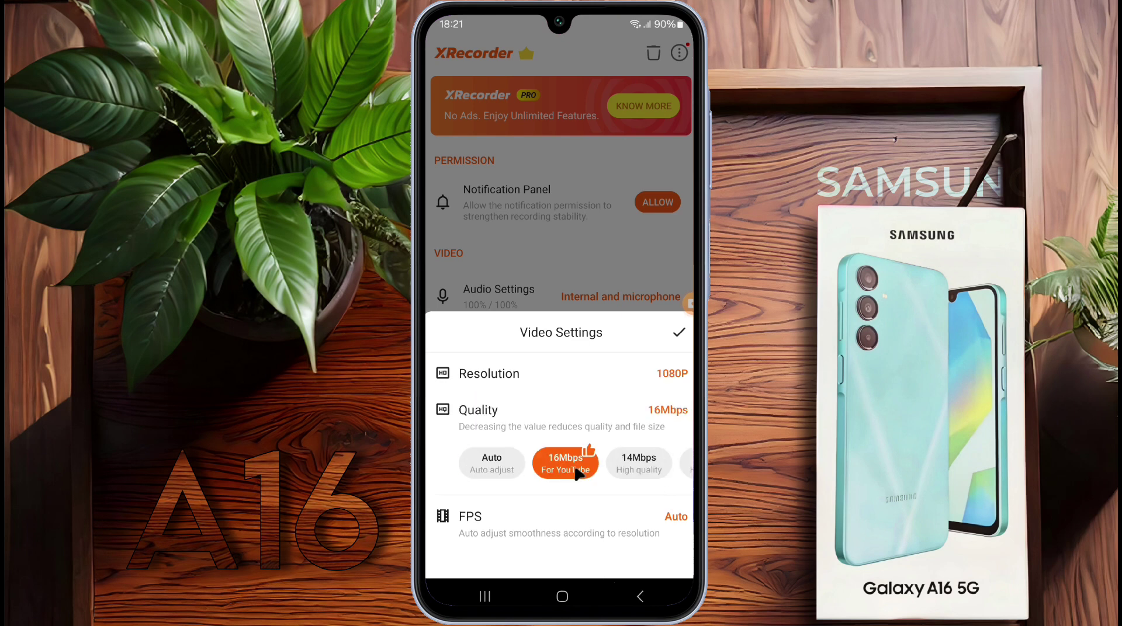
{"action": "left_click", "coordinate": [643, 530]}
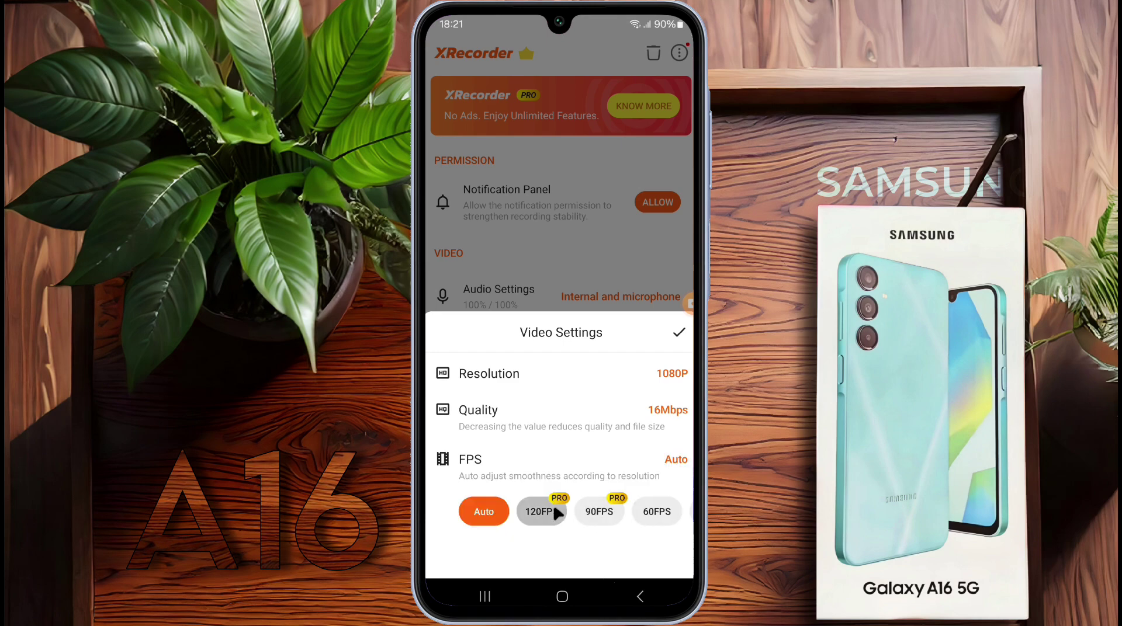
{"action": "left_click", "coordinate": [657, 513]}
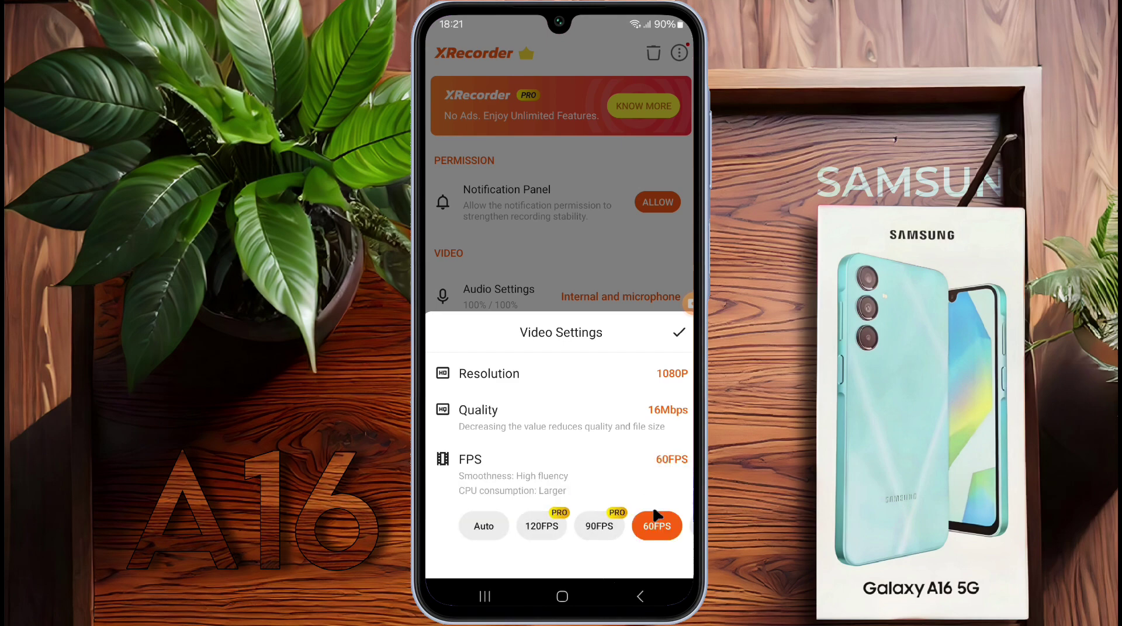
{"action": "left_click", "coordinate": [678, 336]}
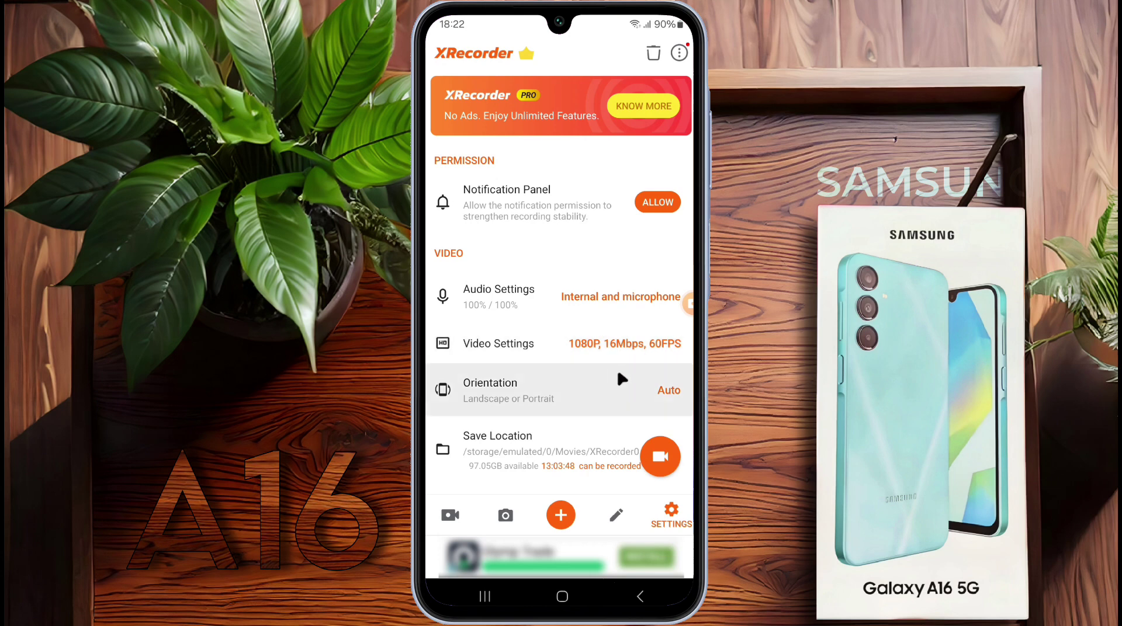
Scroll down to Control Settings, then go to the phone's home screen
{"action": "left_click_drag", "start_coordinate": [613, 389], "coordinate": [643, 187]}
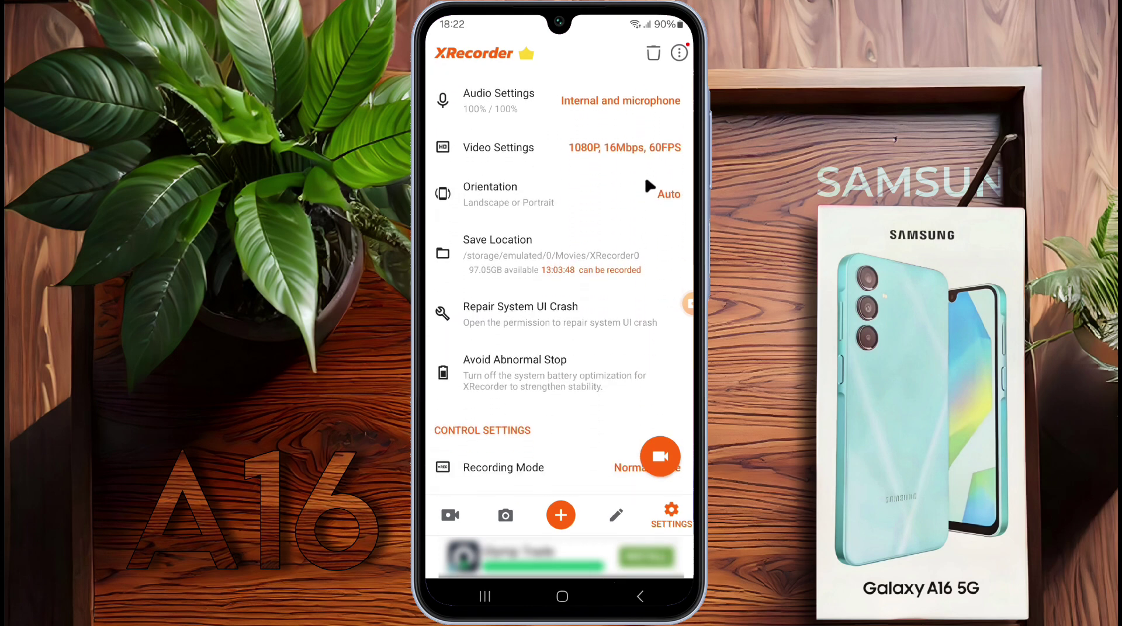
{"action": "left_click_drag", "start_coordinate": [584, 419], "coordinate": [594, 218]}
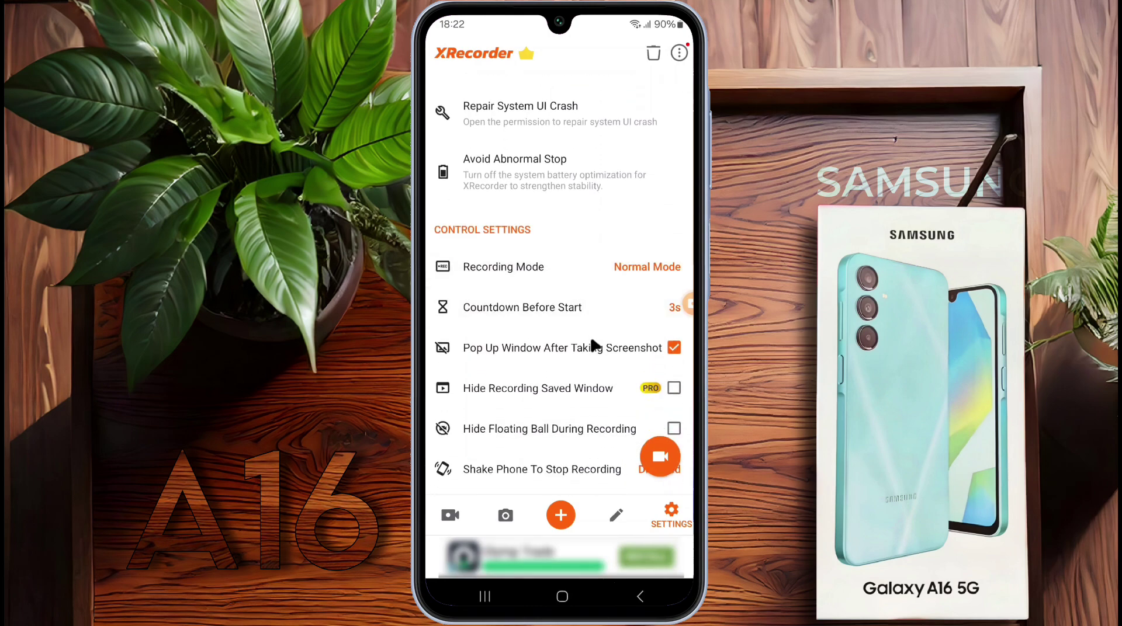
{"action": "left_click", "coordinate": [562, 597]}
{"action": "left_click_drag", "start_coordinate": [688, 248], "coordinate": [686, 172]}
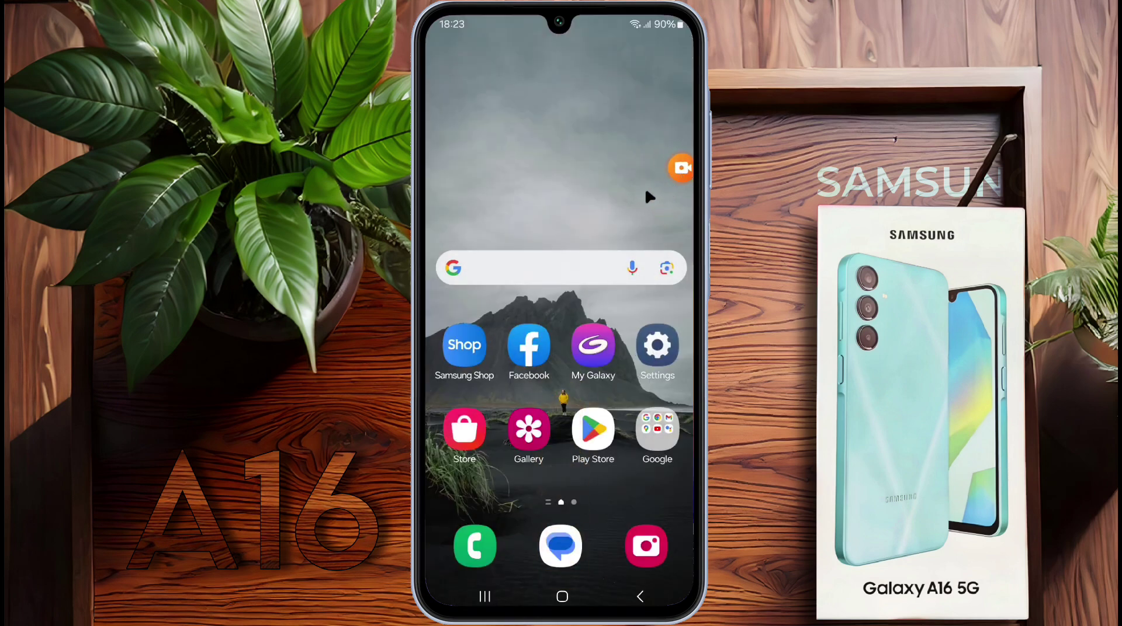
Start a screen recording from the floating bubble, approving the Start now prompt
{"action": "left_click", "coordinate": [681, 169]}
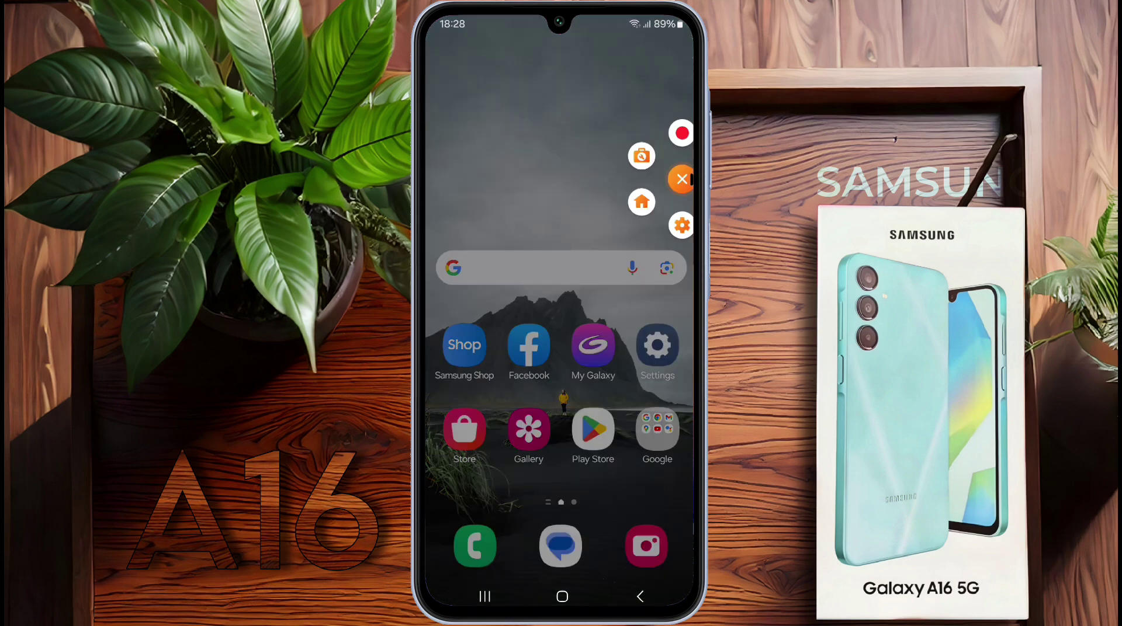
{"action": "left_click", "coordinate": [682, 133]}
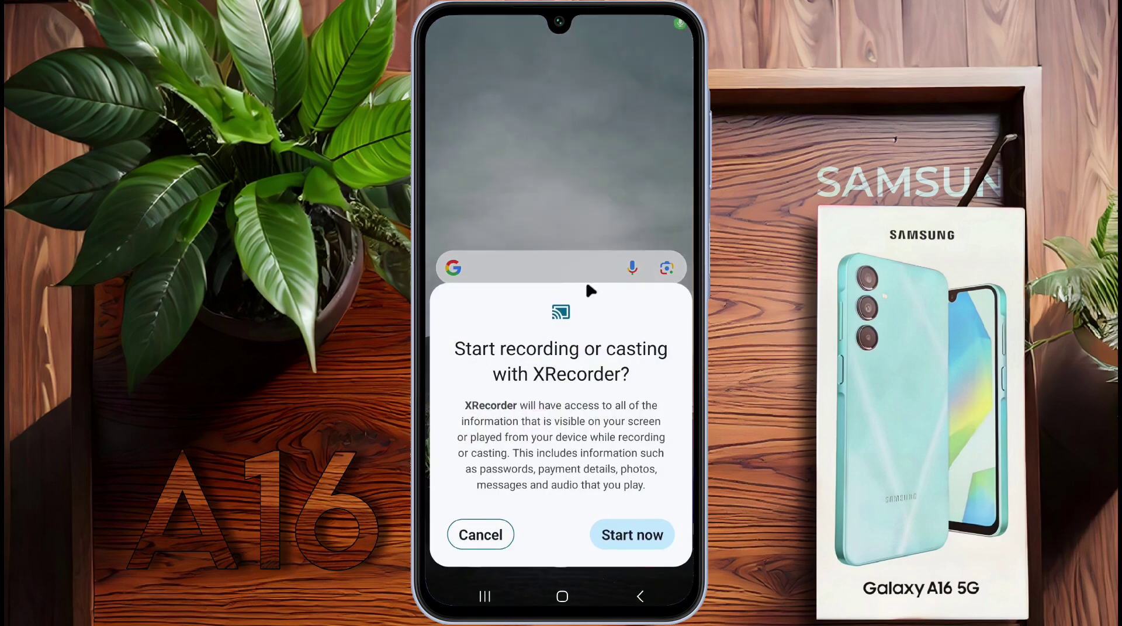
{"action": "left_click", "coordinate": [641, 535]}
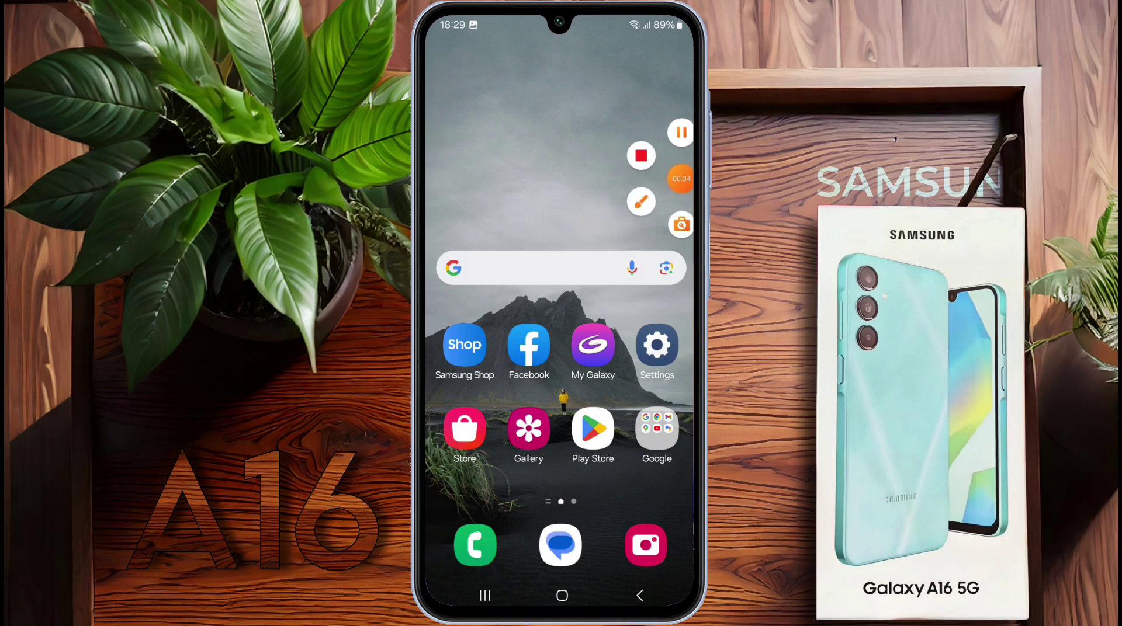
Turn on the brush, draw a red M, circle Facebook and Play Store, then undo one stroke
{"action": "left_click", "coordinate": [641, 202]}
{"action": "mouse_move", "coordinate": [471, 197]}
{"action": "left_mouse_down"}
{"action": "mouse_move", "coordinate": [504, 76]}
{"action": "mouse_move", "coordinate": [623, 206]}
{"action": "left_mouse_up"}
{"action": "mouse_move", "coordinate": [525, 292]}
{"action": "left_mouse_down"}
{"action": "mouse_move", "coordinate": [549, 380]}
{"action": "mouse_move", "coordinate": [607, 467]}
{"action": "left_mouse_up"}
{"action": "left_click_drag", "start_coordinate": [529, 374], "coordinate": [462, 476]}
{"action": "left_click", "coordinate": [681, 557]}
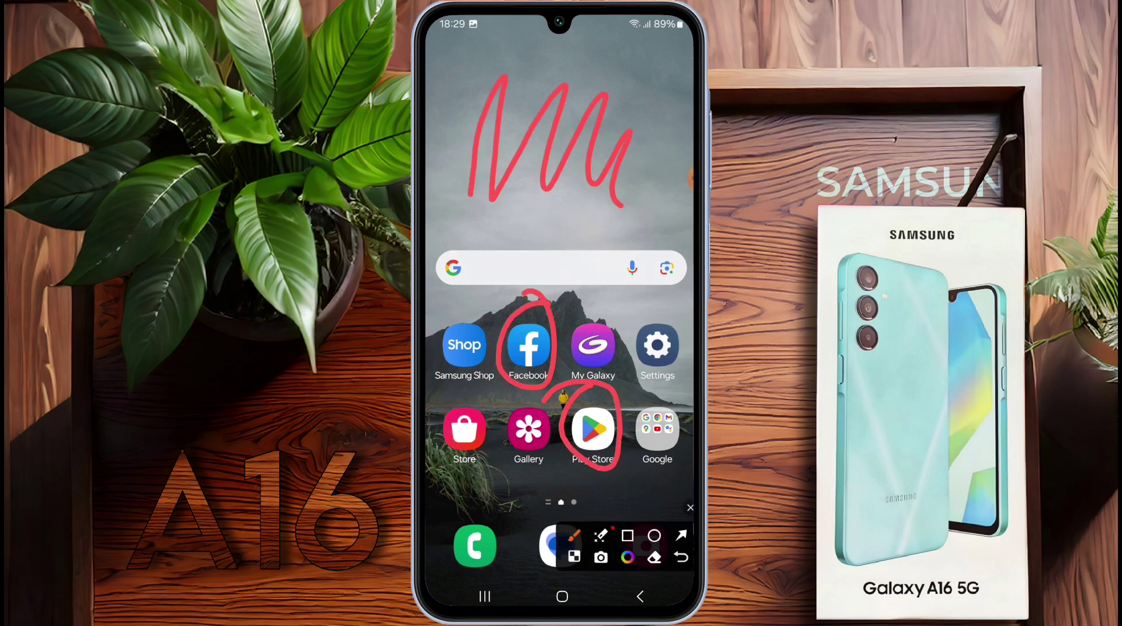
Draw a red zigzag and an arrow across the M, then clear all drawings
{"action": "left_click_drag", "start_coordinate": [606, 315], "coordinate": [693, 280]}
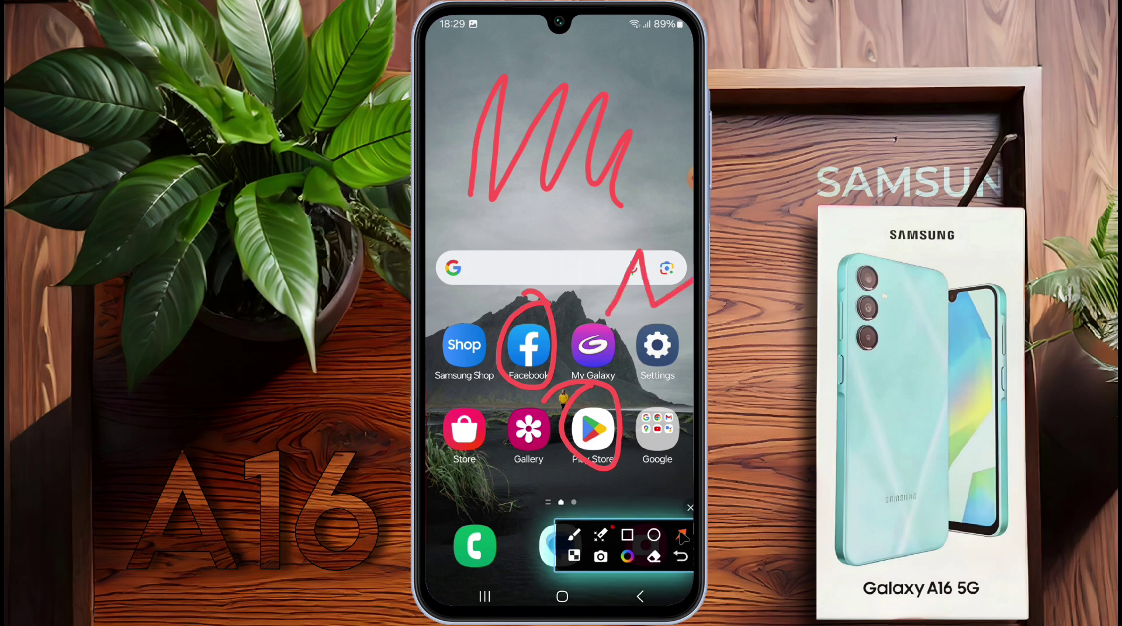
{"action": "mouse_move", "coordinate": [484, 234]}
{"action": "left_mouse_down"}
{"action": "mouse_move", "coordinate": [543, 155]}
{"action": "mouse_move", "coordinate": [690, 53]}
{"action": "mouse_move", "coordinate": [671, 39]}
{"action": "left_mouse_up"}
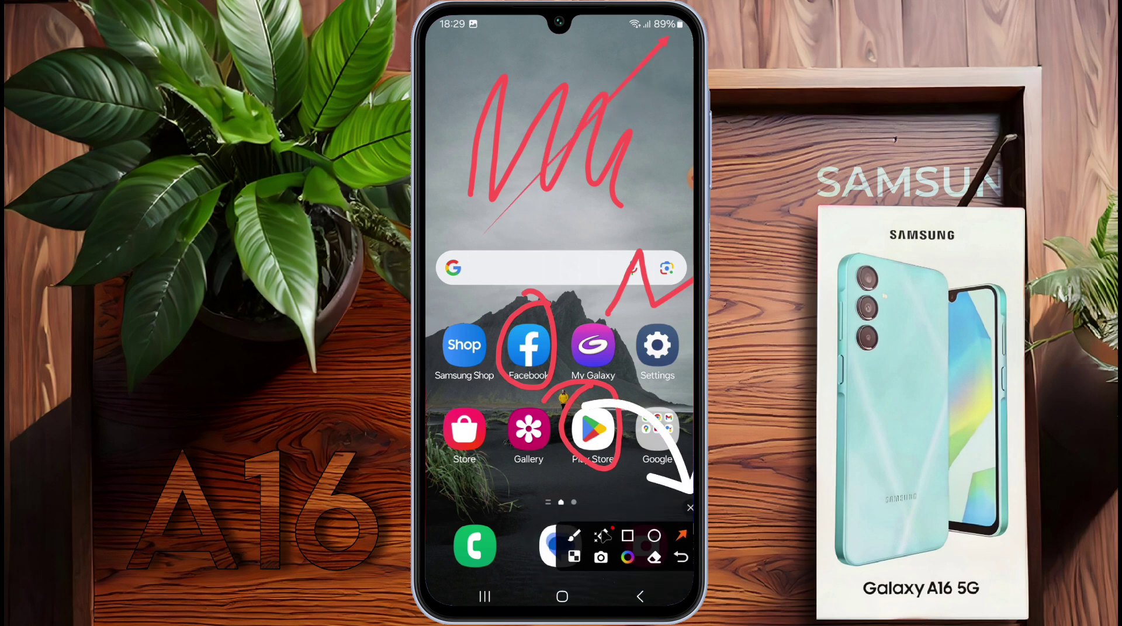
{"action": "left_click", "coordinate": [689, 507]}
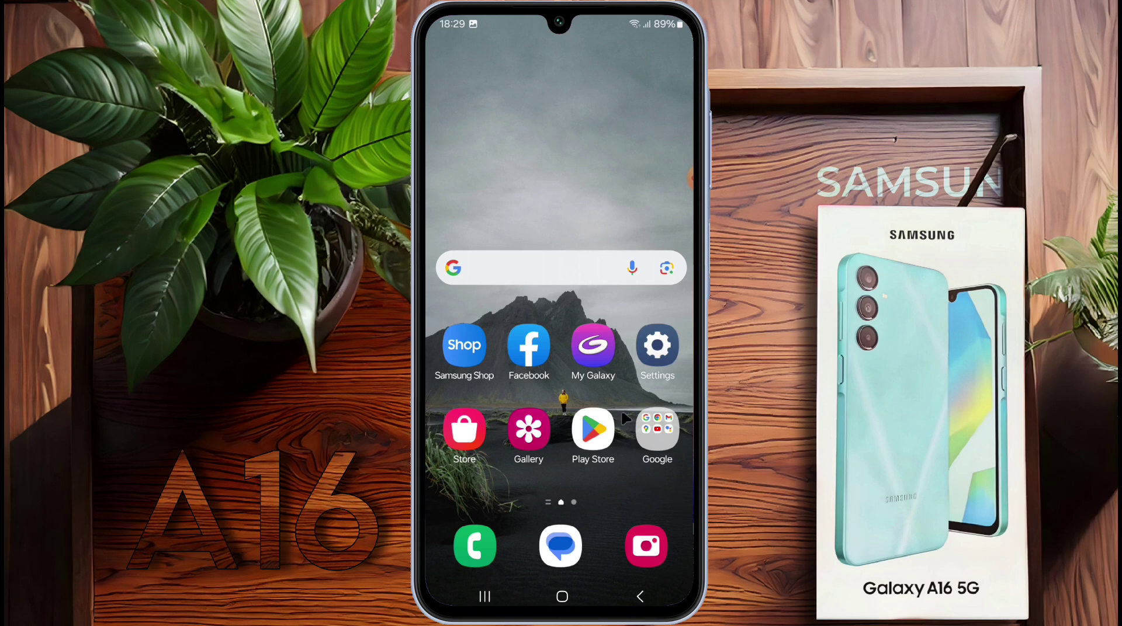
Stop the recording, drag the floating bubble aside, and open My Files in the Samsung folder
{"action": "left_click", "coordinate": [685, 184]}
{"action": "left_click_drag", "start_coordinate": [688, 178], "coordinate": [549, 205]}
{"action": "left_click", "coordinate": [470, 122]}
{"action": "left_click", "coordinate": [508, 274]}
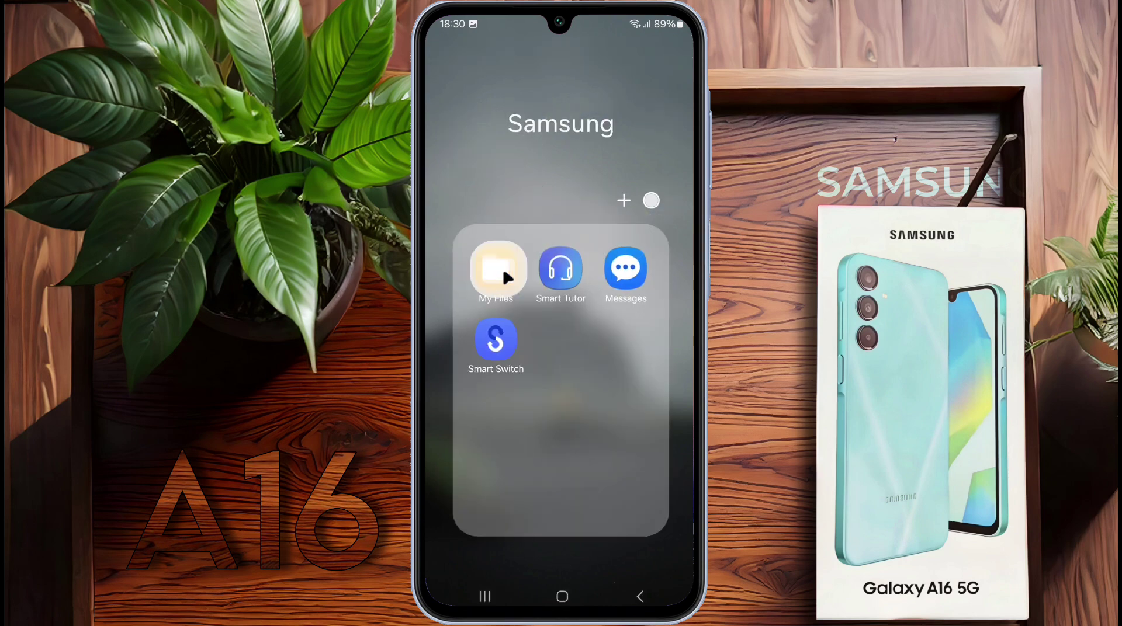
Browse to Internal storage > Movies > XRecorder0 to view the saved mp4 recordings
{"action": "left_click", "coordinate": [593, 509]}
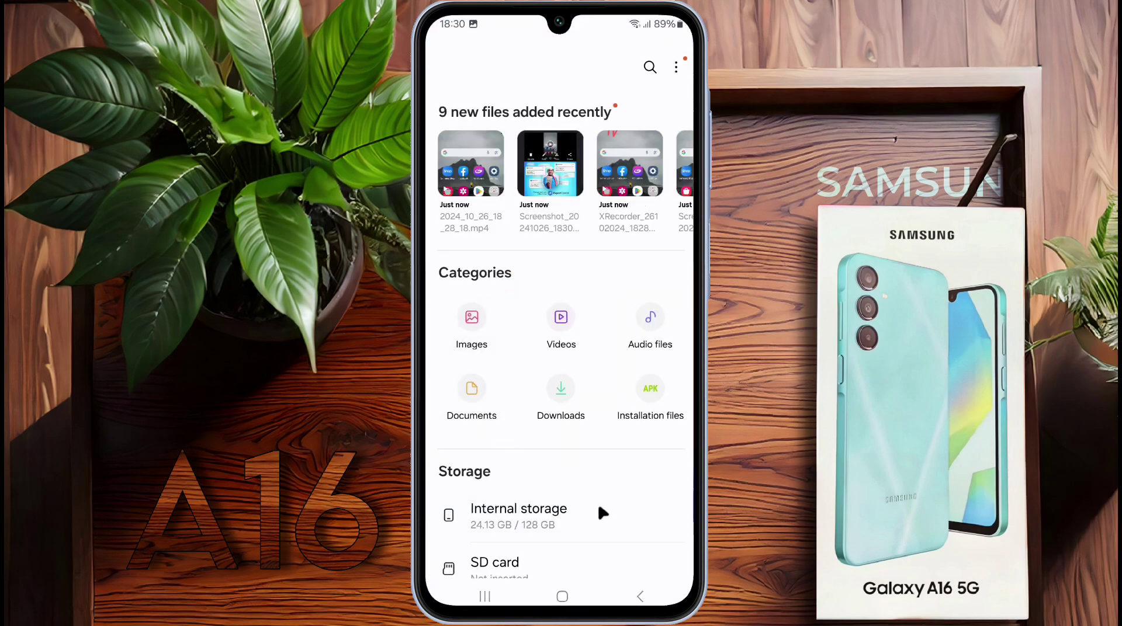
{"action": "left_click", "coordinate": [552, 344]}
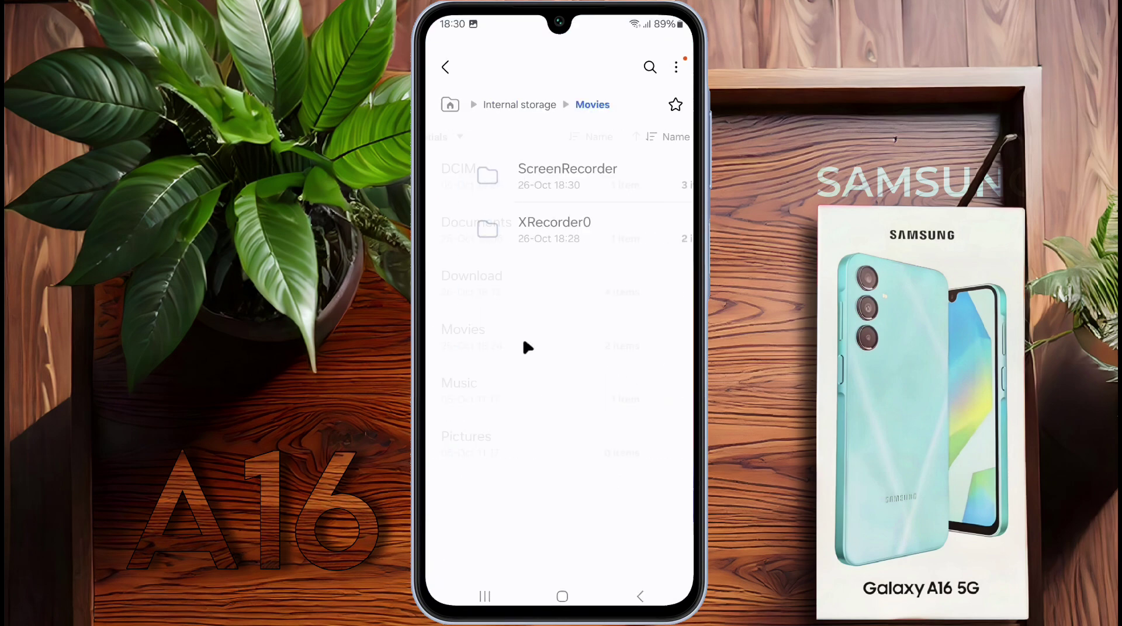
{"action": "left_click", "coordinate": [527, 236]}
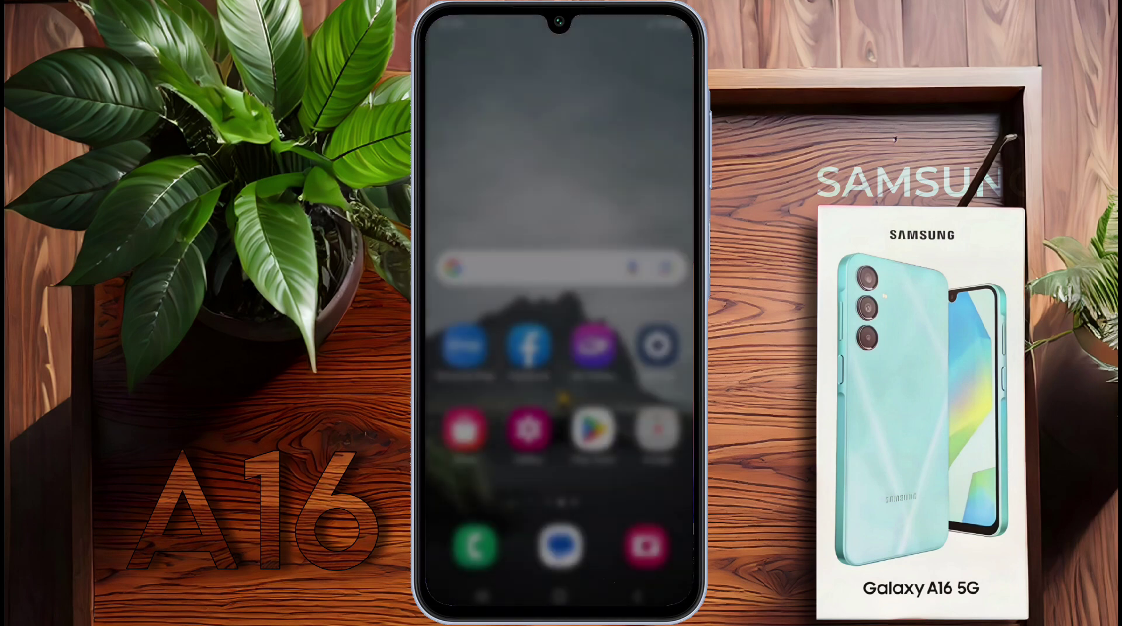
Open the newest 47-second recording in XRecorder's editor, exit without saving, and go home
{"action": "left_click", "coordinate": [593, 297]}
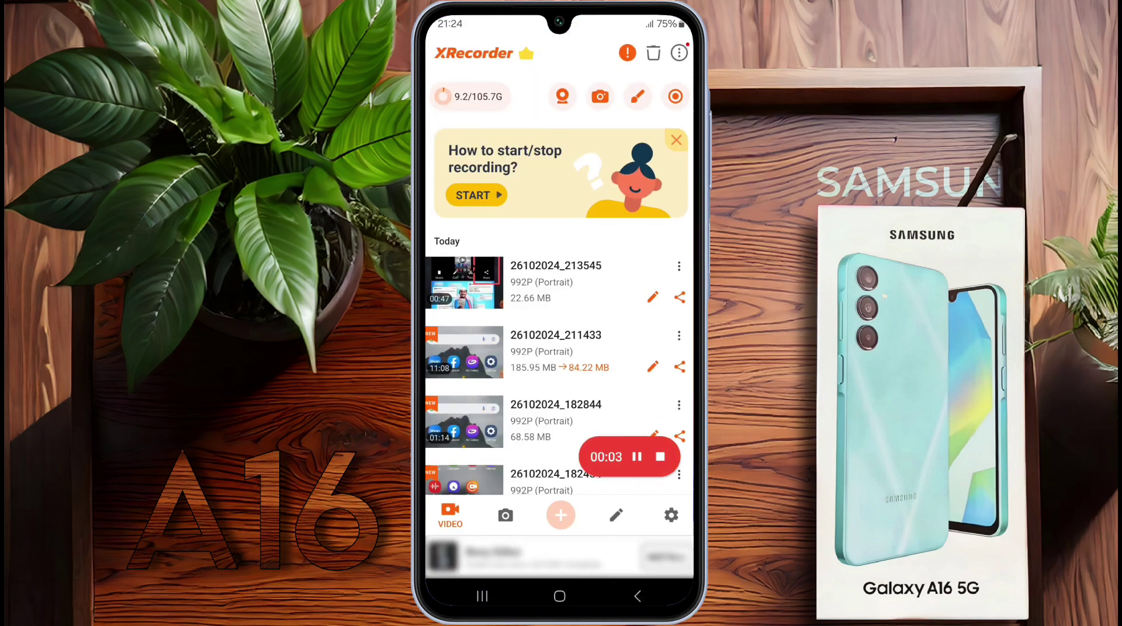
{"action": "left_click", "coordinate": [653, 208]}
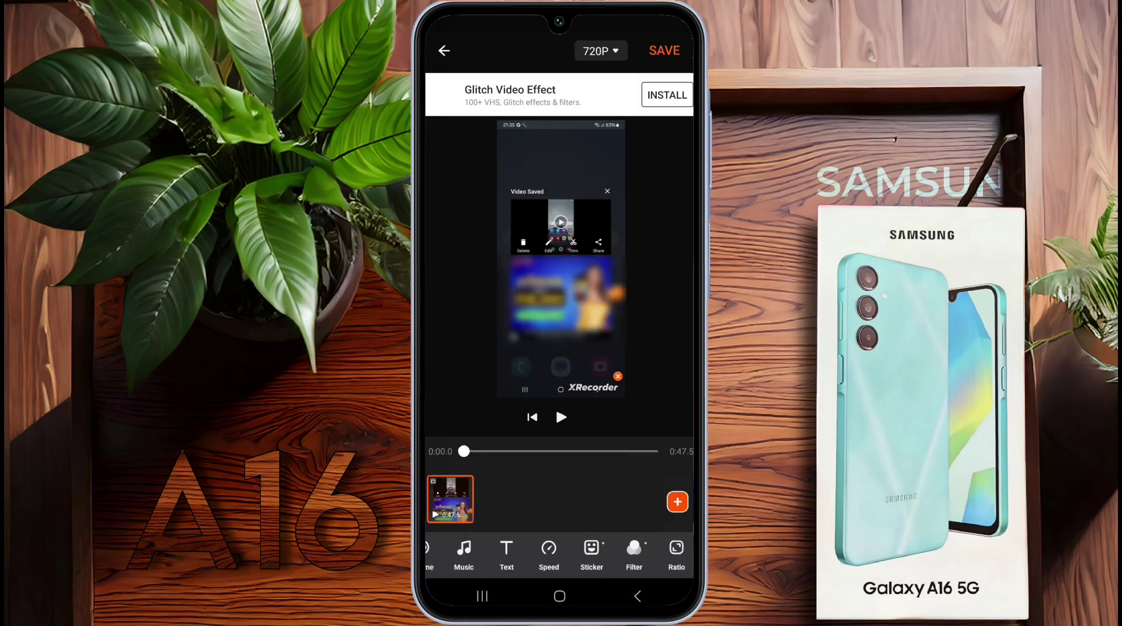
{"action": "left_click", "coordinate": [444, 51]}
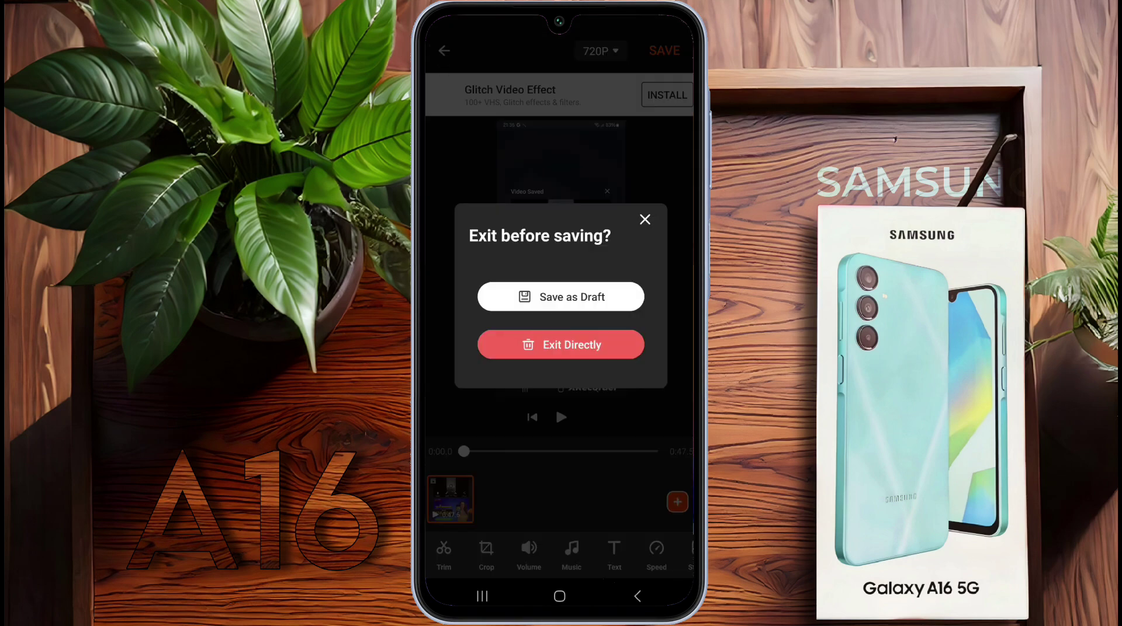
{"action": "left_click", "coordinate": [561, 345]}
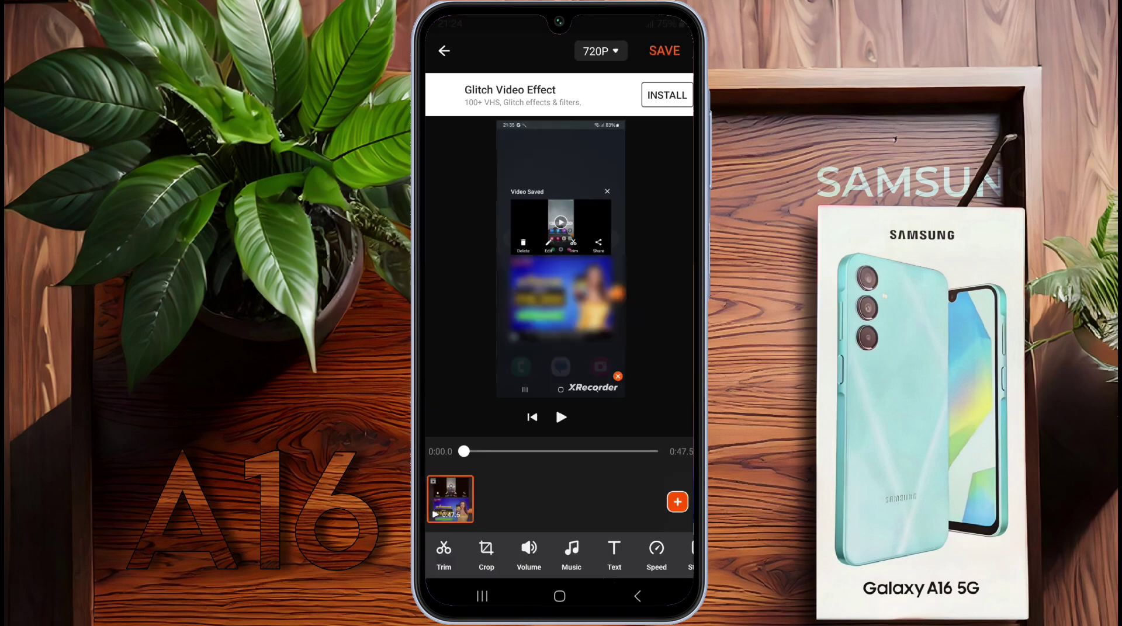
{"action": "left_click", "coordinate": [559, 596]}
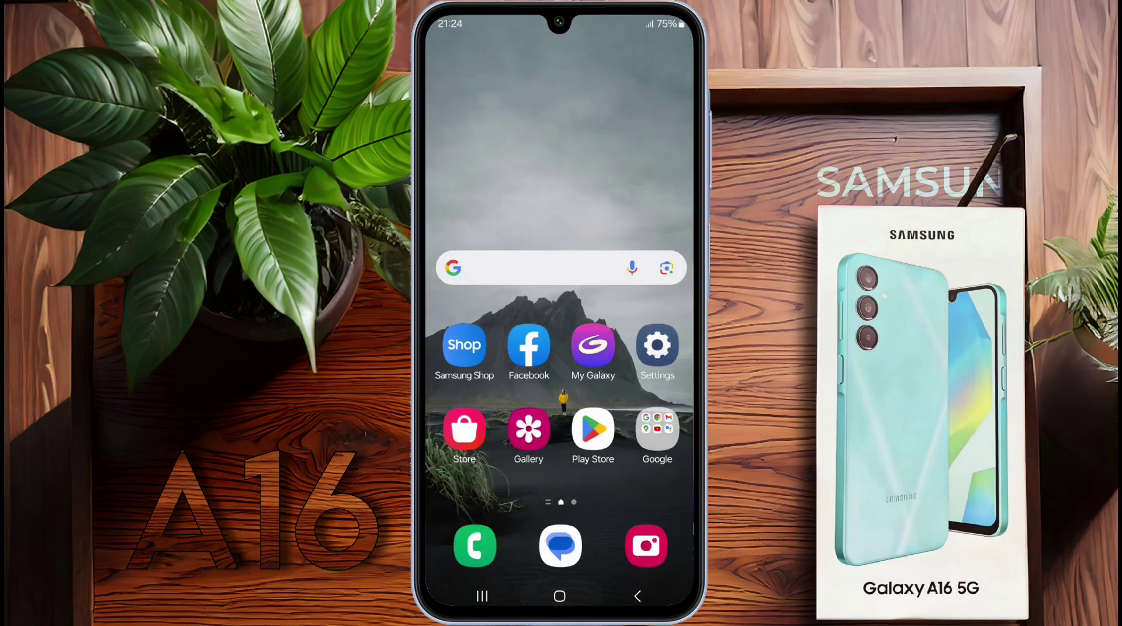